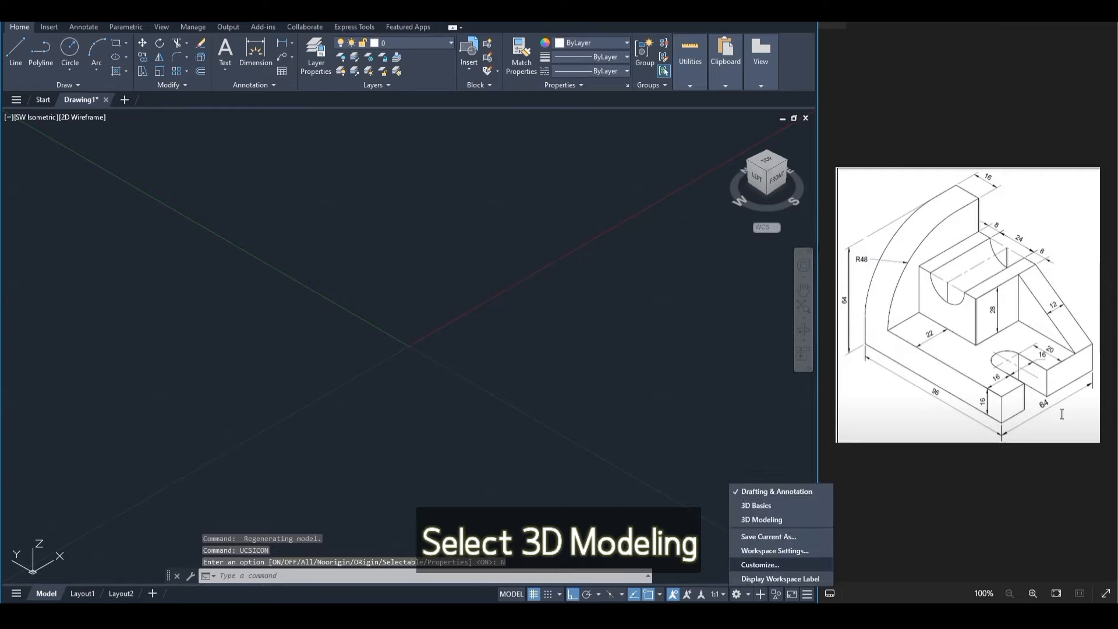
Switch to the 3D Modeling workspace and draw a 64 by 96 rectangle for the base
left_click(757, 520)
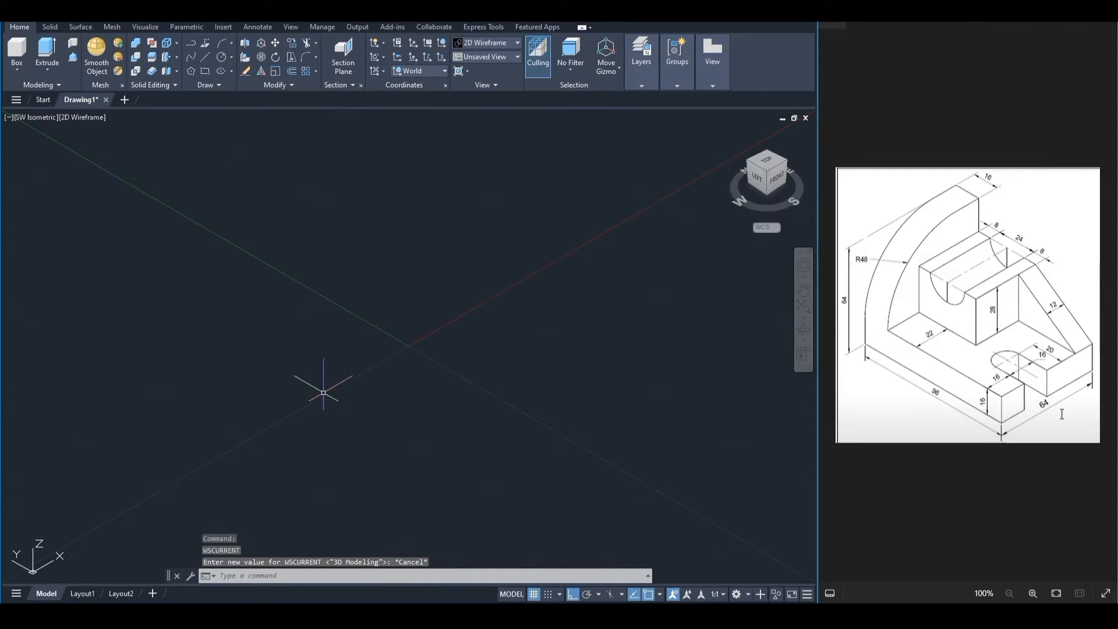
scroll(339, 377, "down", 3)
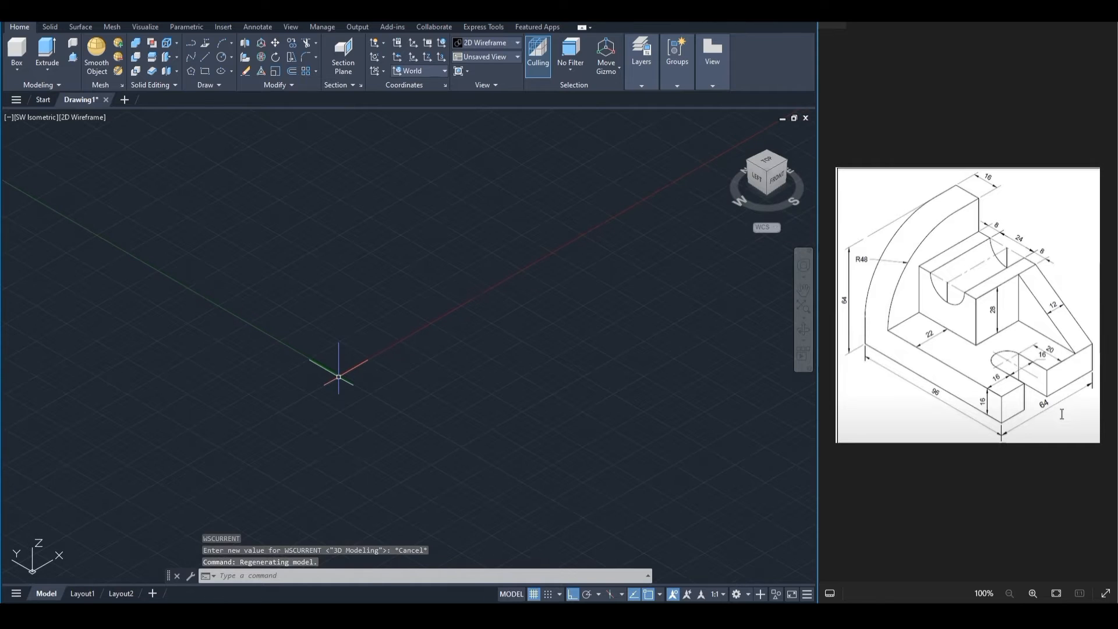
type("ec")
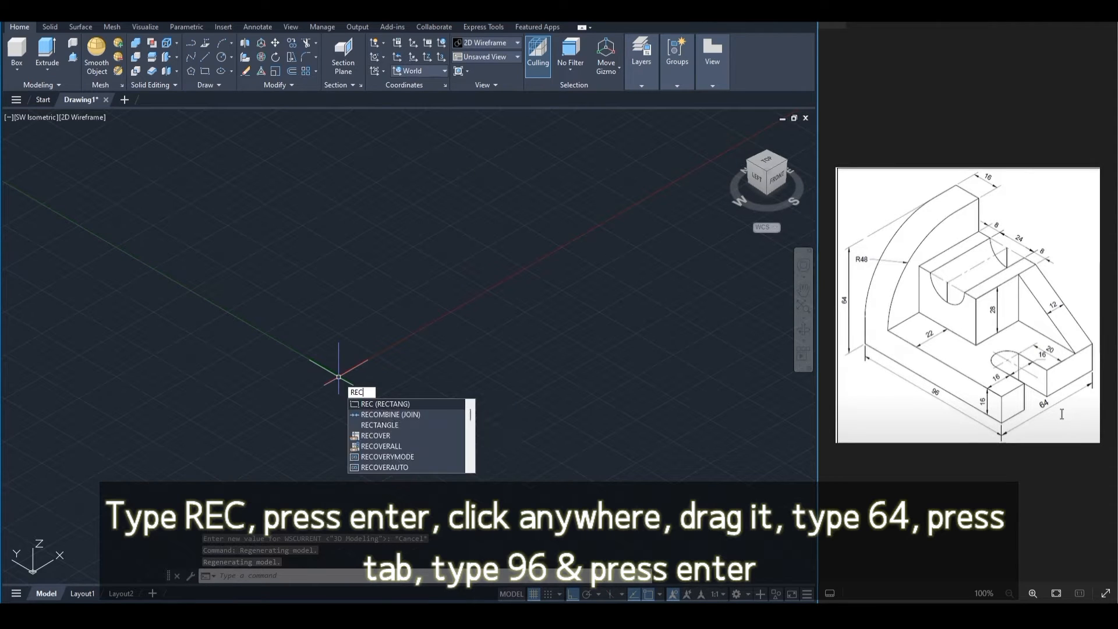
key("Return")
left_click(287, 295)
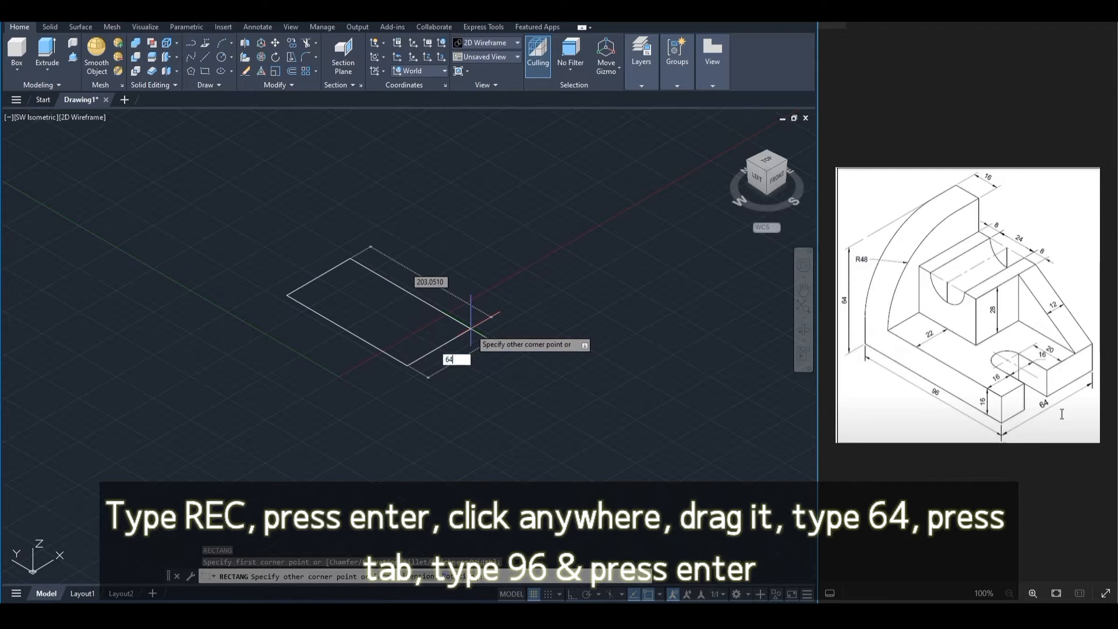
type("64")
key("Tab")
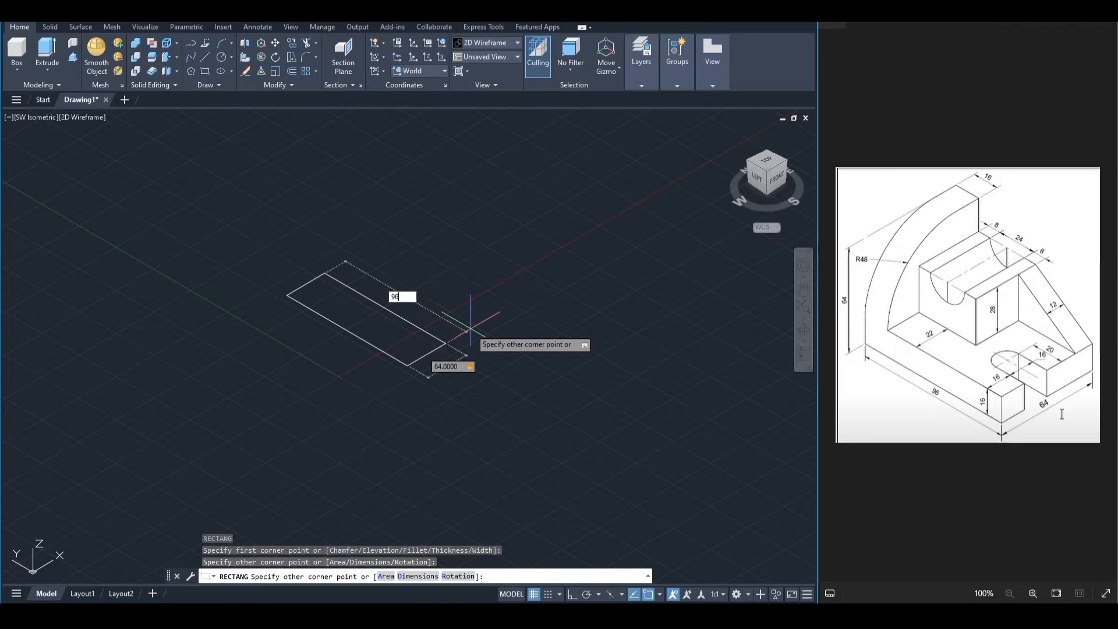
type("96")
key("Return")
Presspull the base rectangle upward by 16 and set the visual style to Realistic
scroll(303, 242, "up", 5)
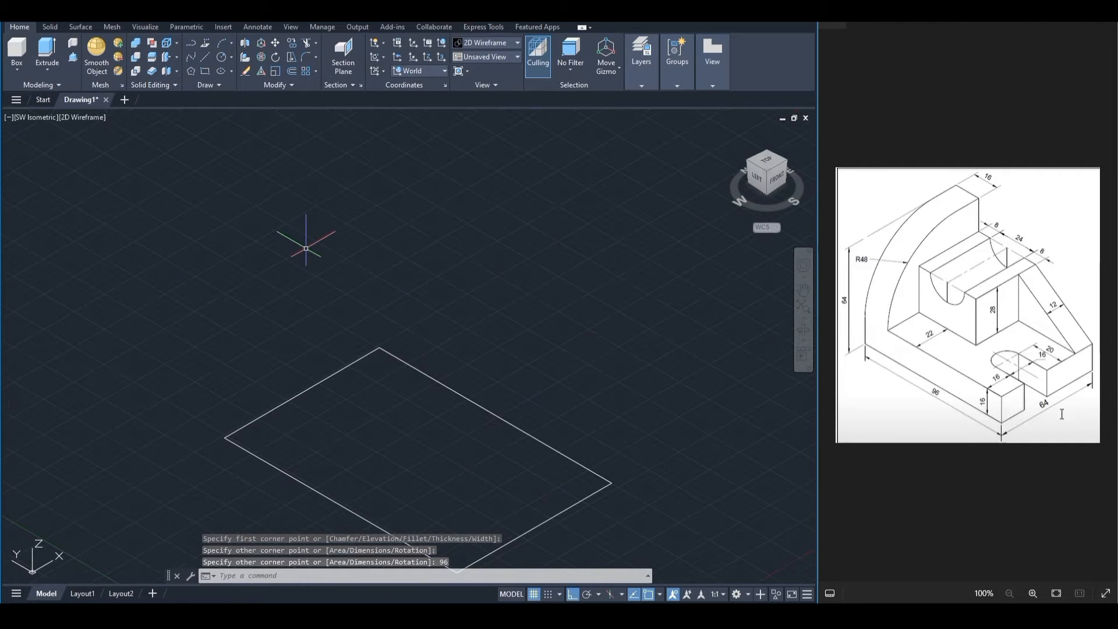
middle_click_drag(387, 411, 387, 337)
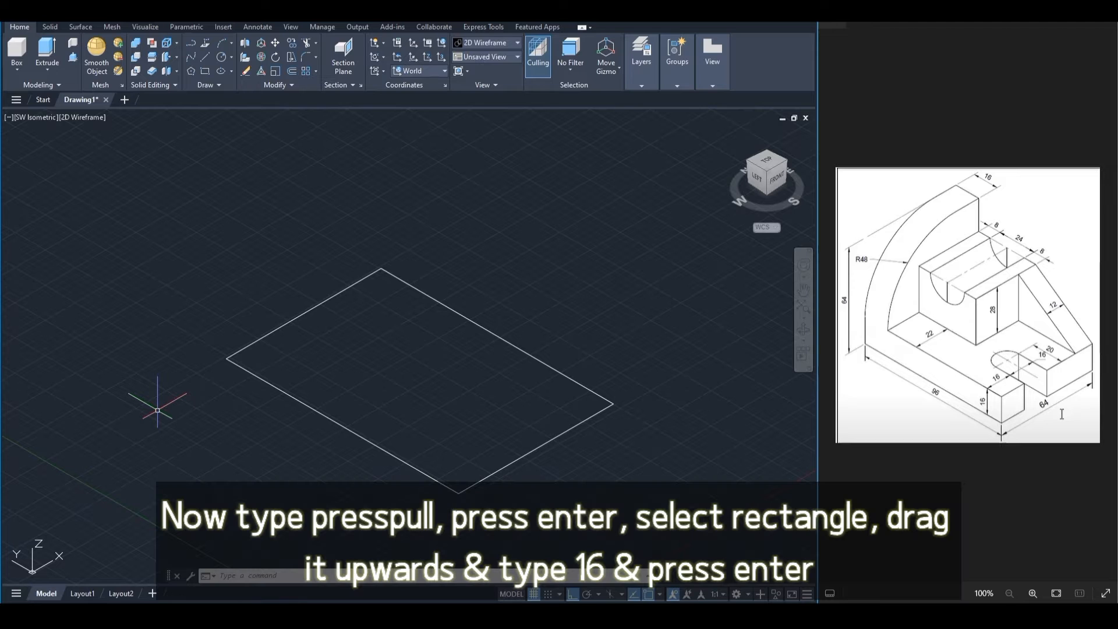
type("presspull")
key("Return")
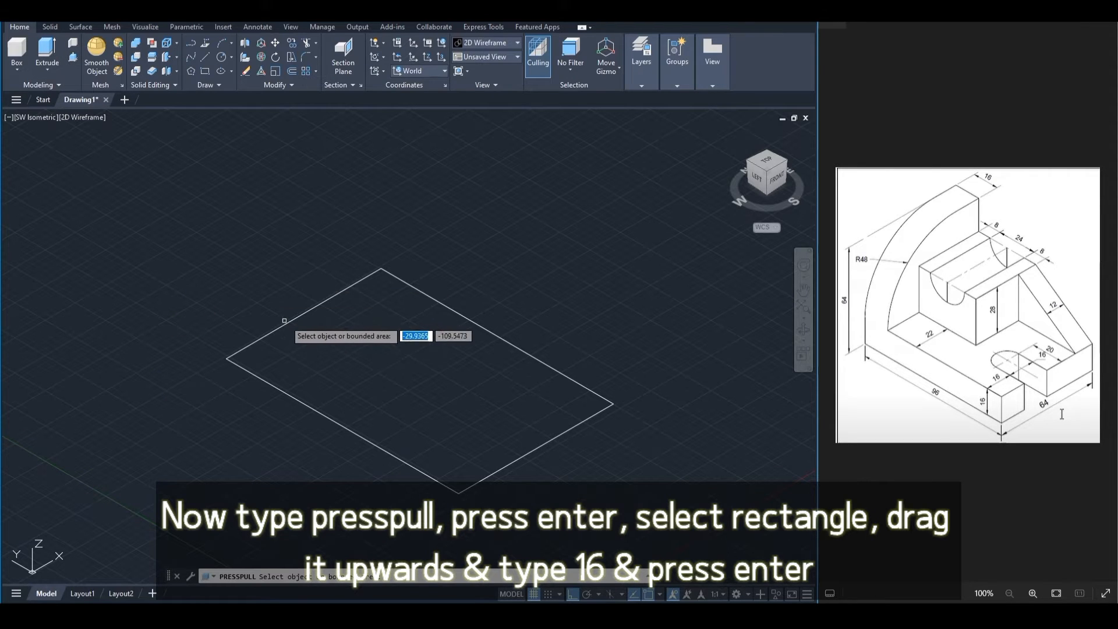
left_click(288, 322)
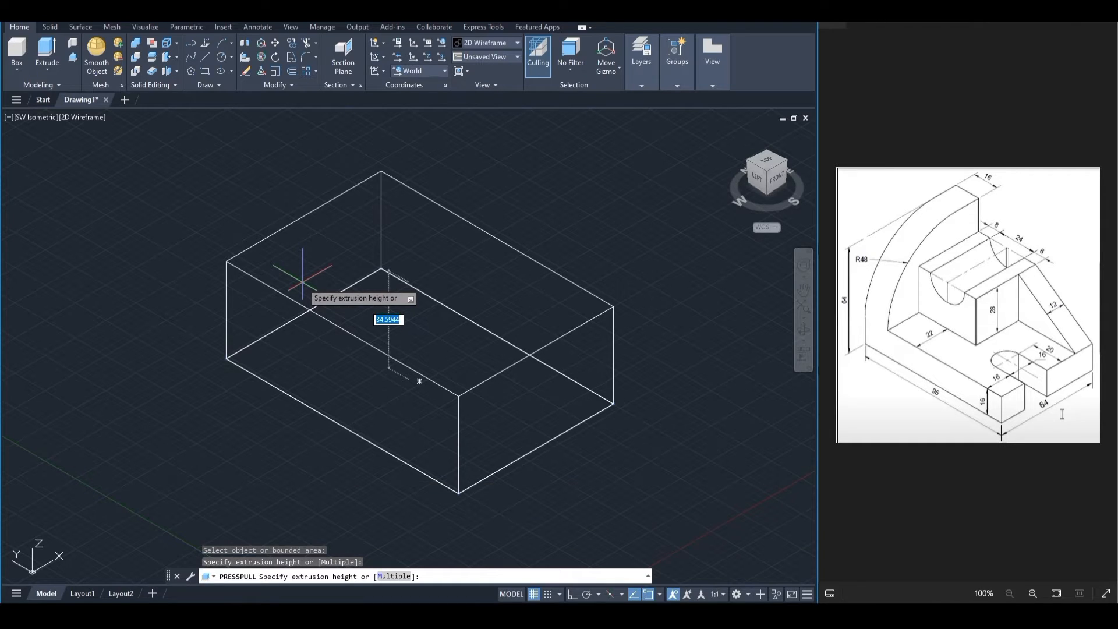
type("16")
key("Return")
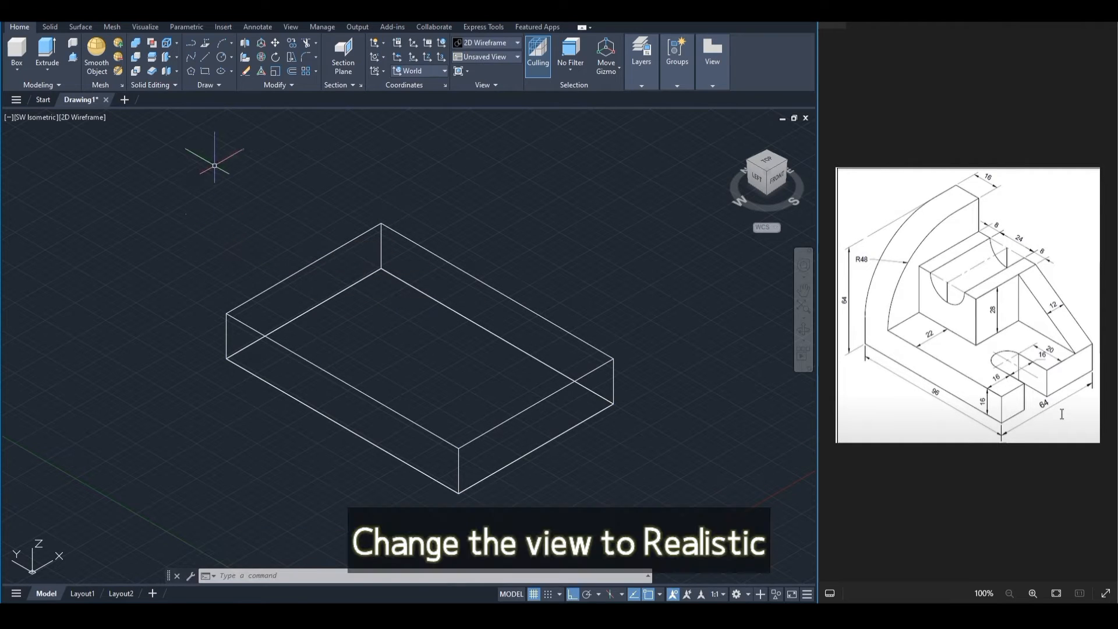
left_click(81, 117)
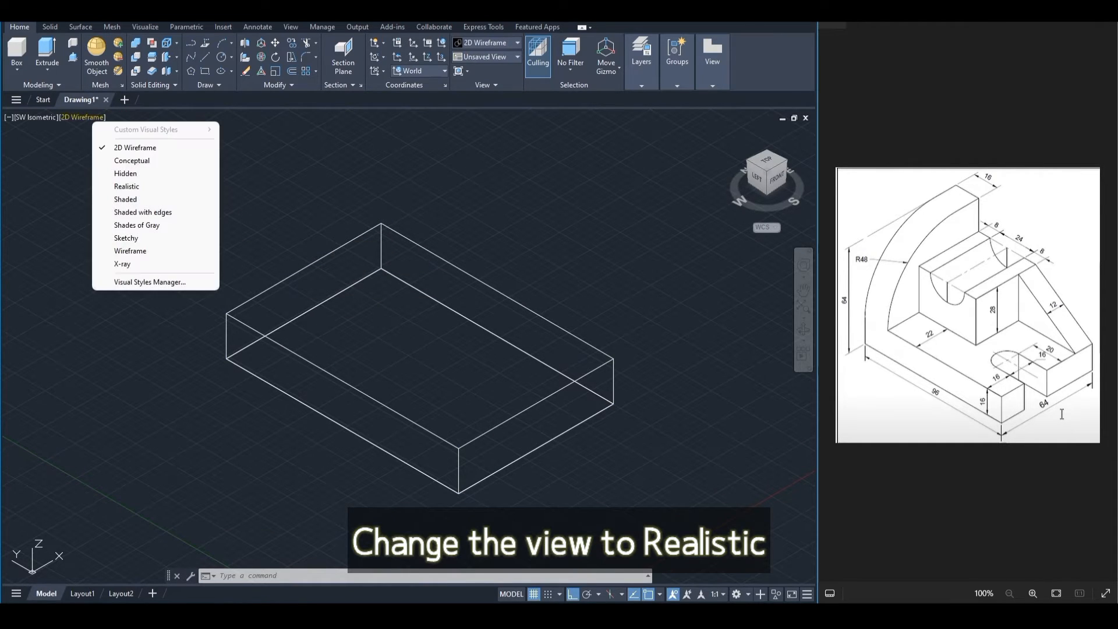
left_click(146, 187)
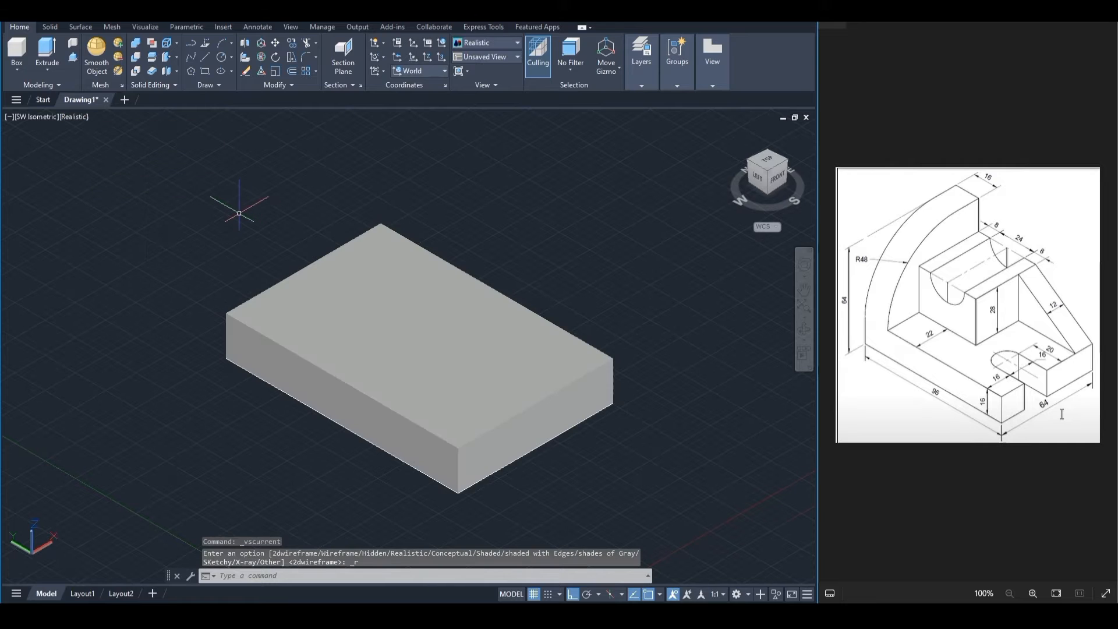
Hide the solid base block and erase the leftover rectangle underneath it
left_click(303, 337)
right_click(303, 336)
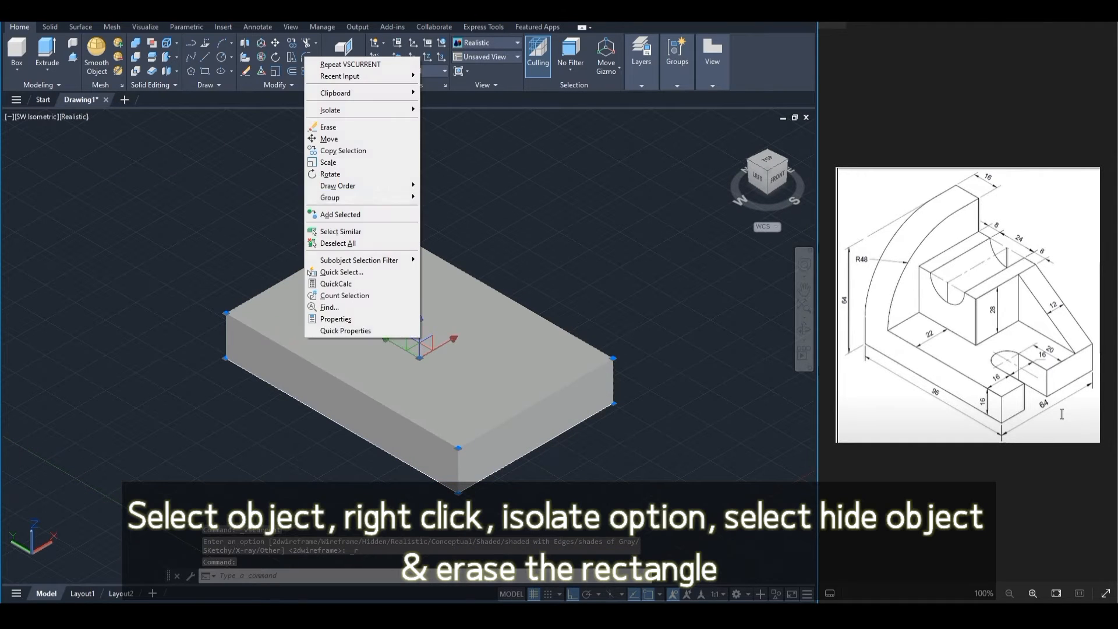
mouse_move(350, 110)
left_click(460, 121)
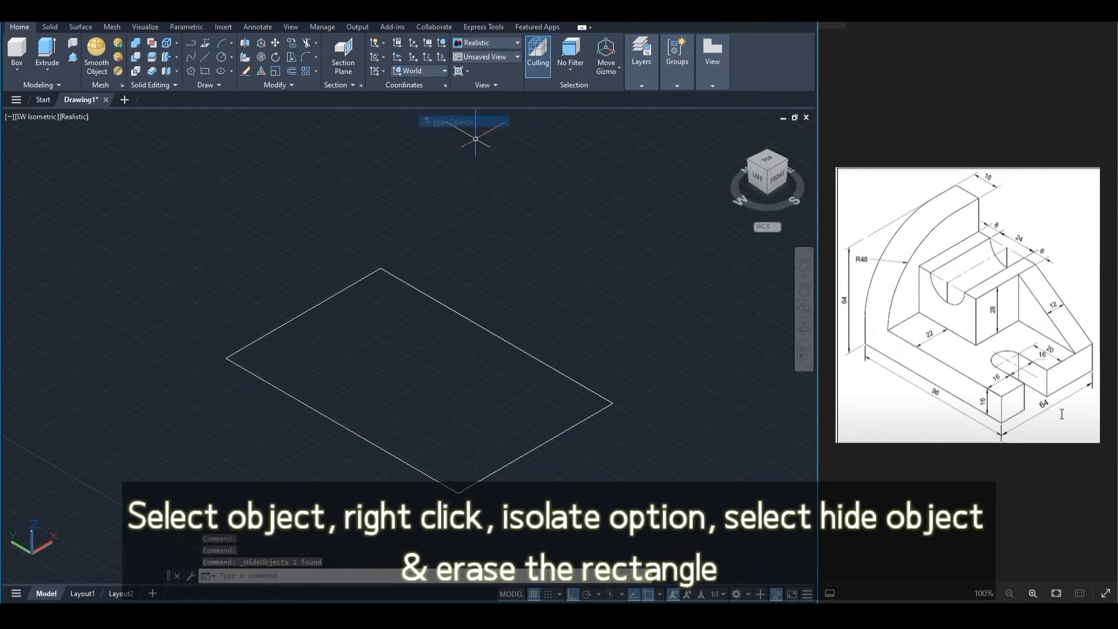
type("e")
key("Return")
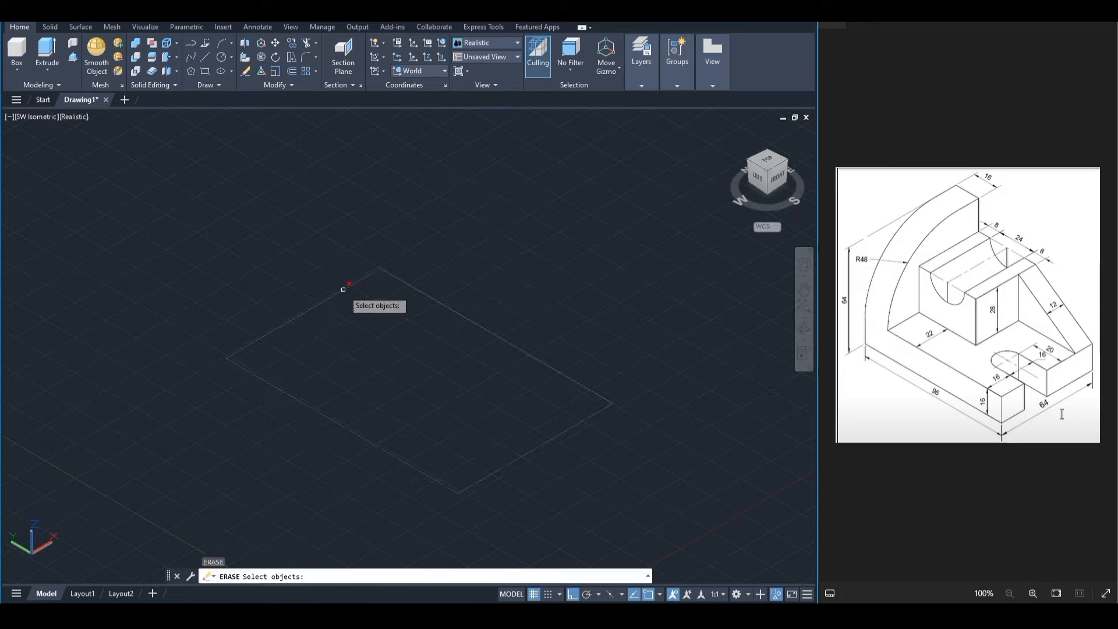
left_click(344, 288)
key("Return")
End object isolation to bring the hidden base block back
right_click(265, 269)
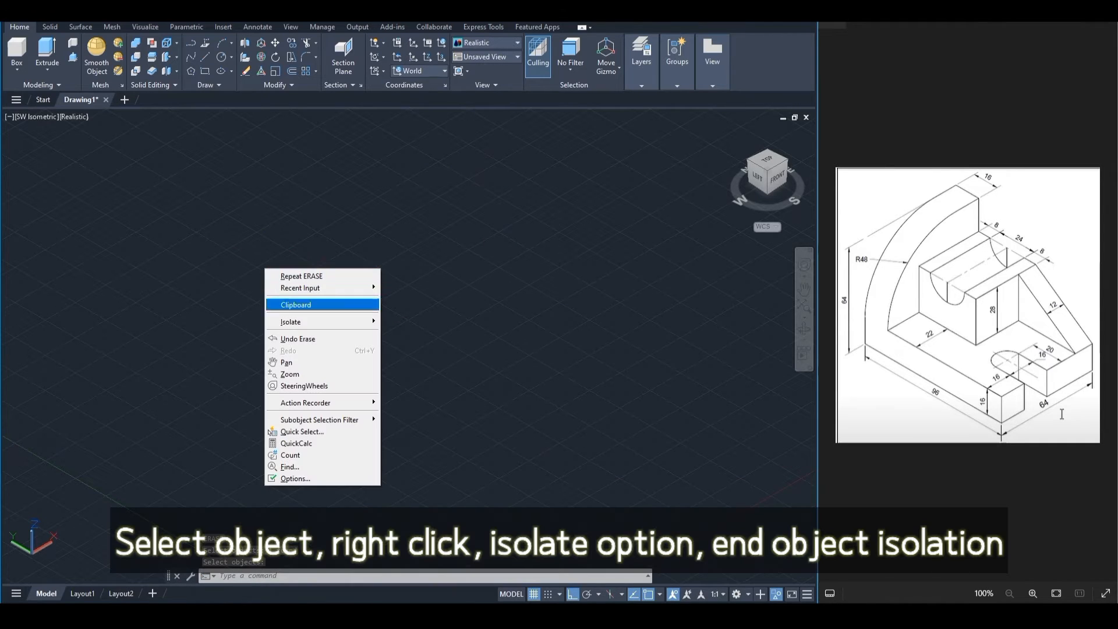
mouse_move(326, 321)
left_click(425, 345)
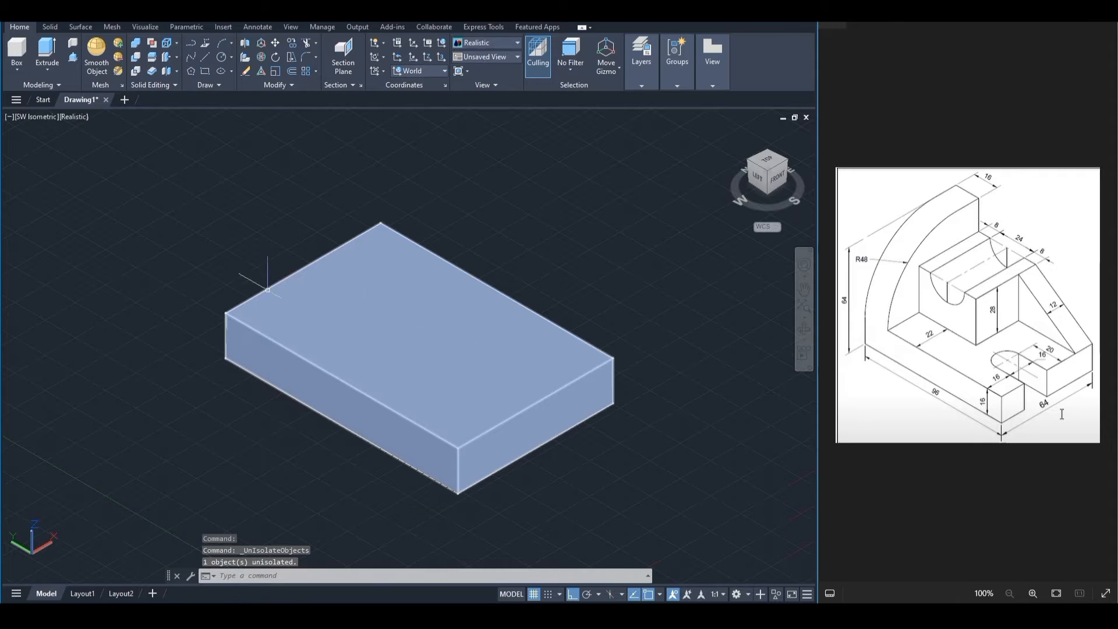
key("Escape")
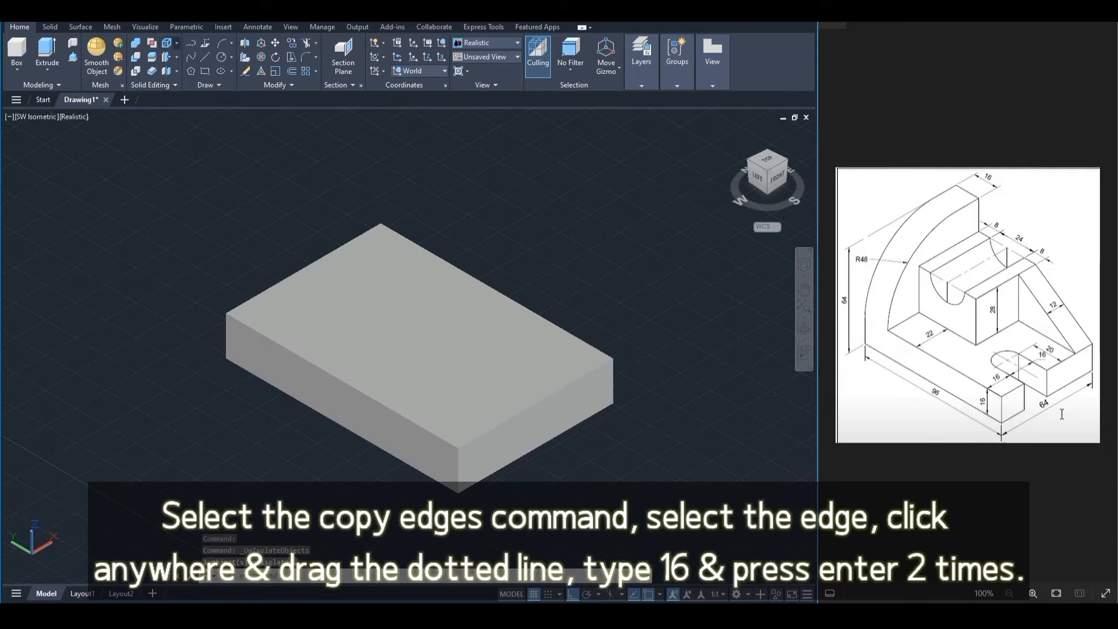
Copy the long front upper edge of the block 16 inward across the top face with Copy Edges
left_click(177, 44)
left_click(189, 84)
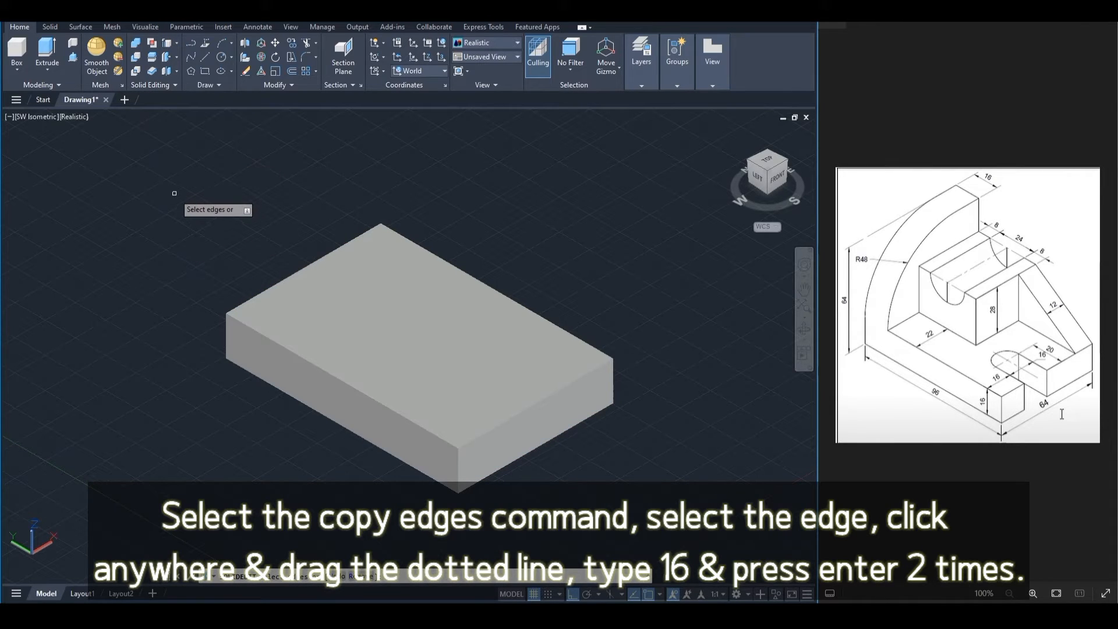
left_click(317, 366)
key("Return")
left_click(513, 516)
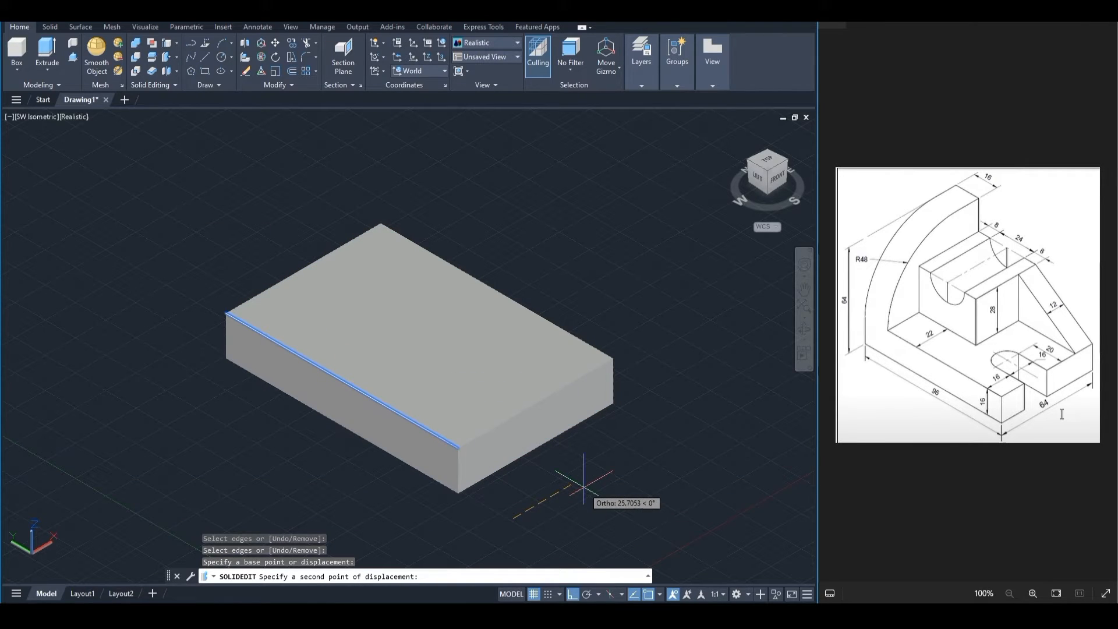
type("16")
key("Return")
key("Return")
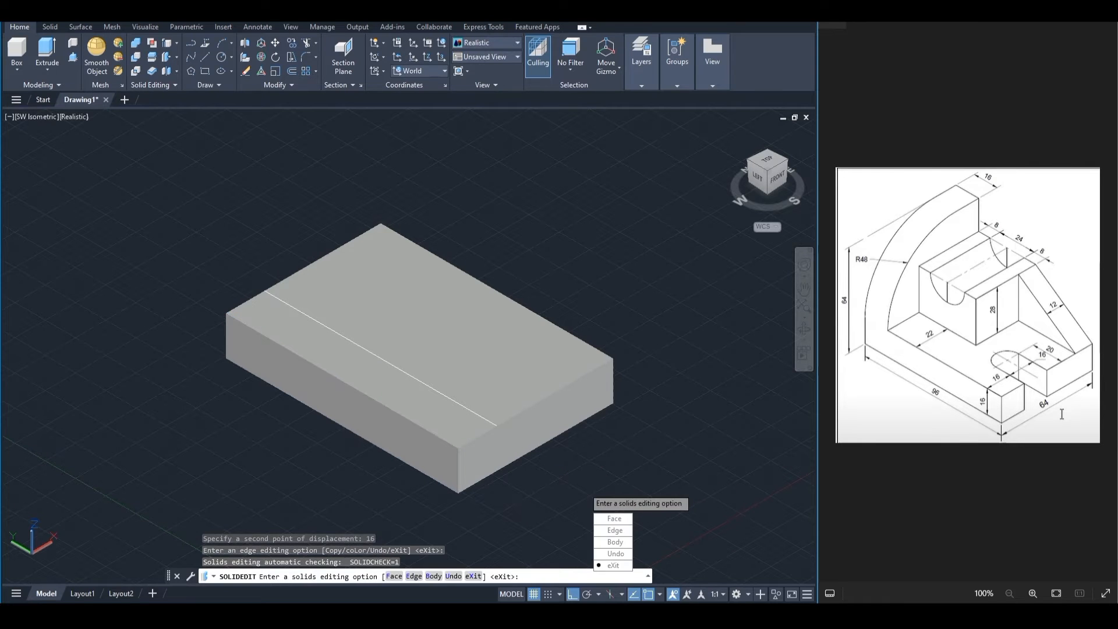
key("Return")
Copy the lengthwise line on the top face from its endpoint, 16 further inward along the block's short edge
type("c")
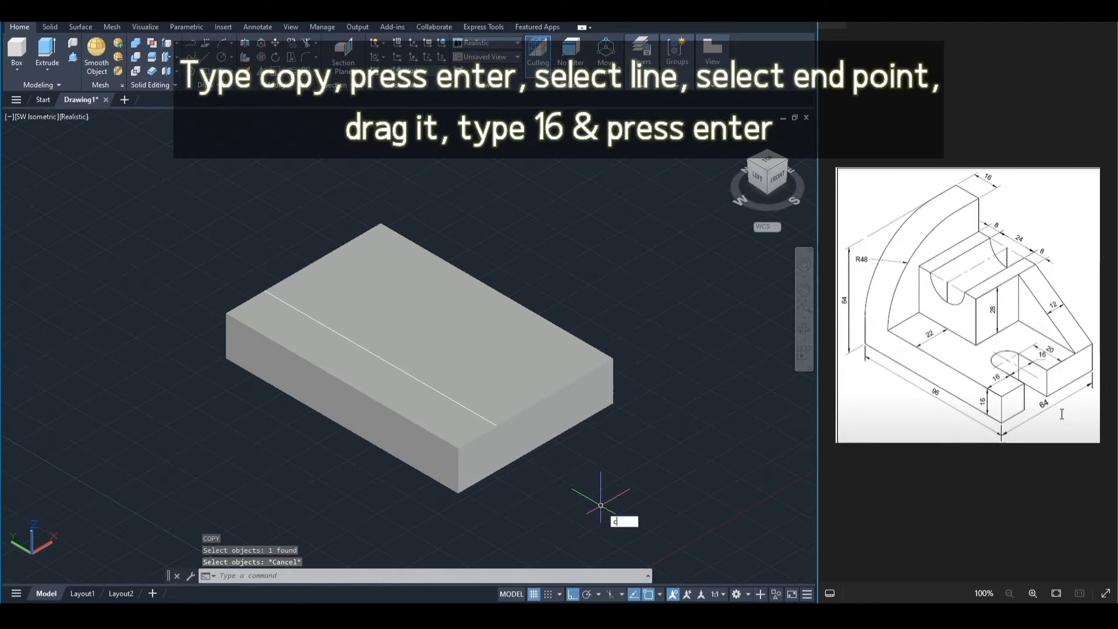
type("opy")
key("Return")
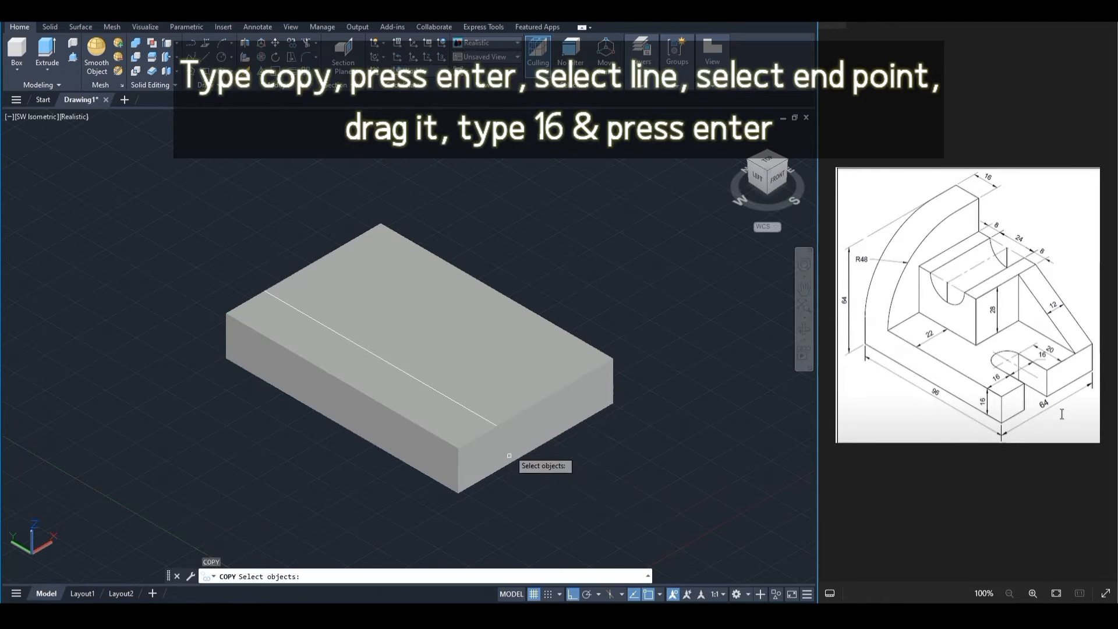
left_click(491, 420)
key("Return")
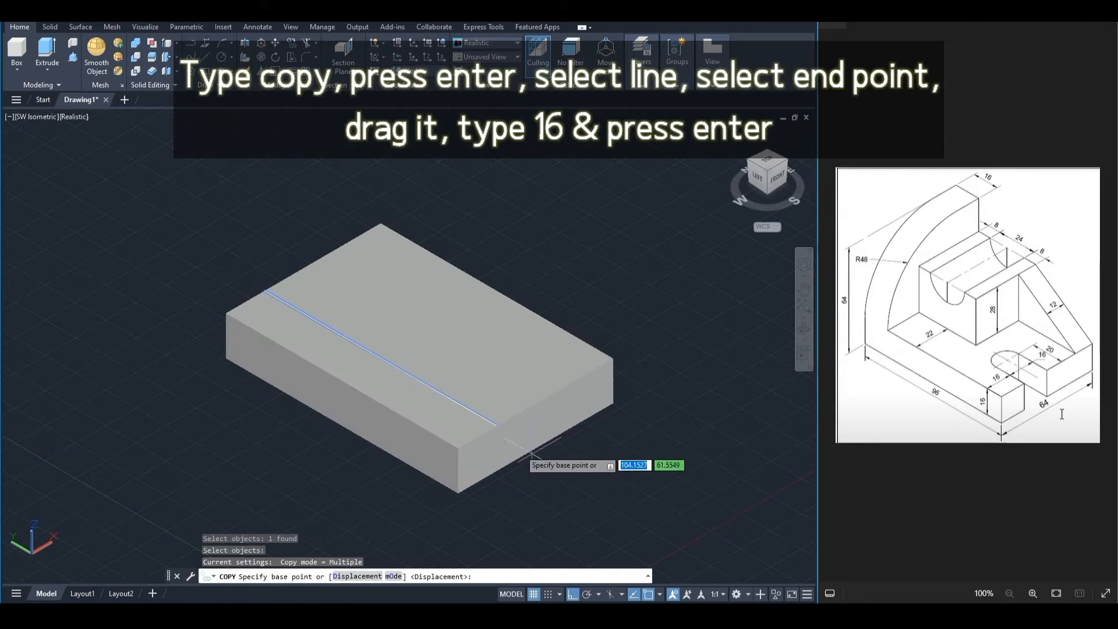
left_click(497, 425)
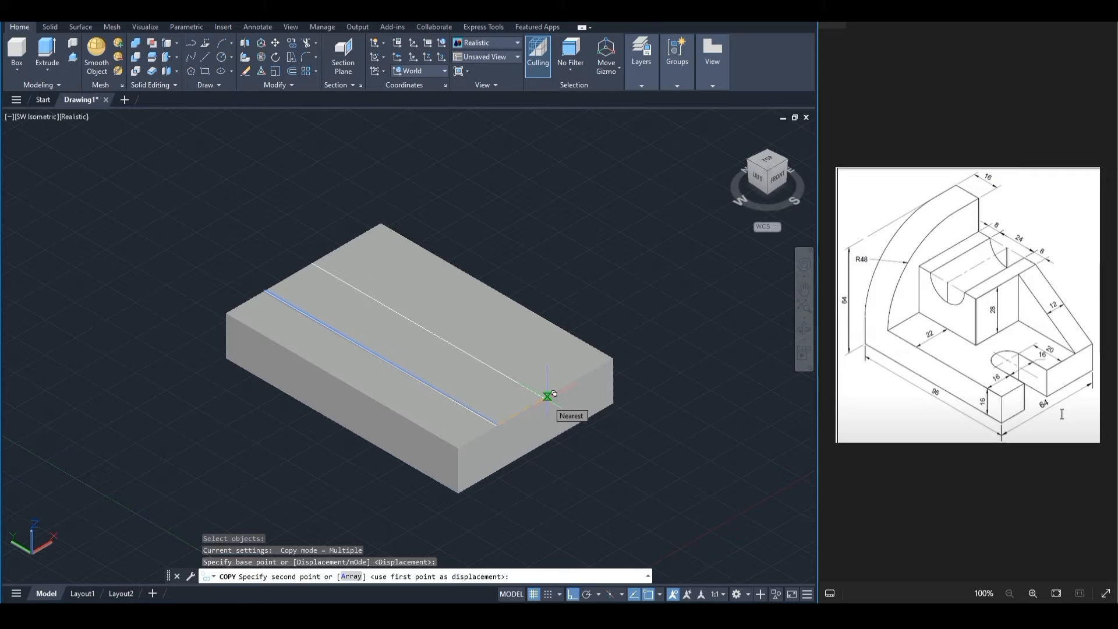
type("16")
key("Return")
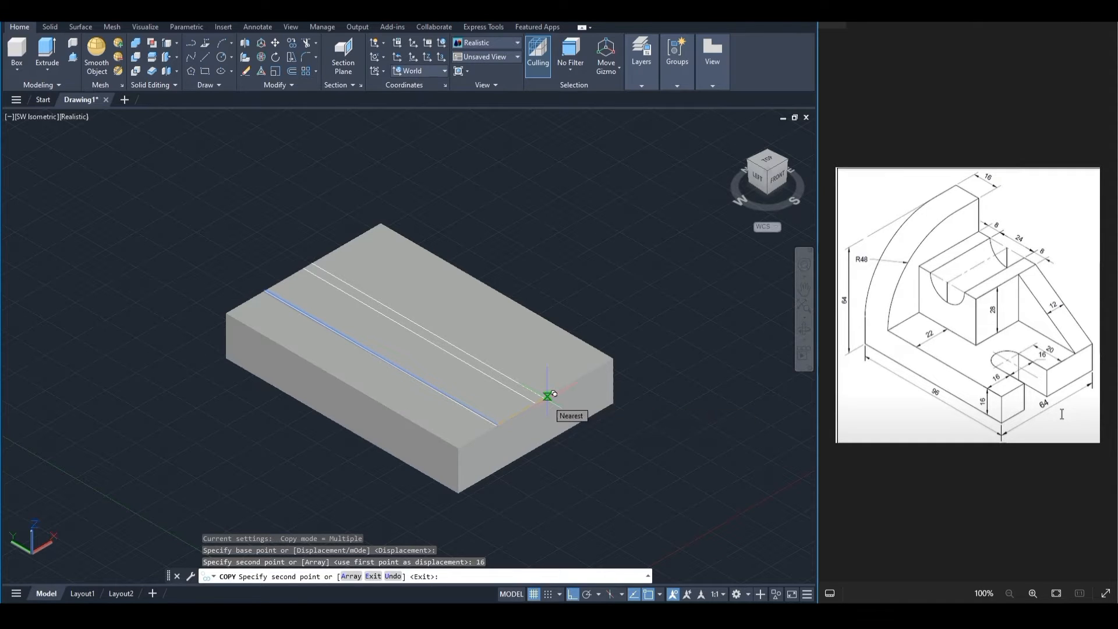
key("Escape")
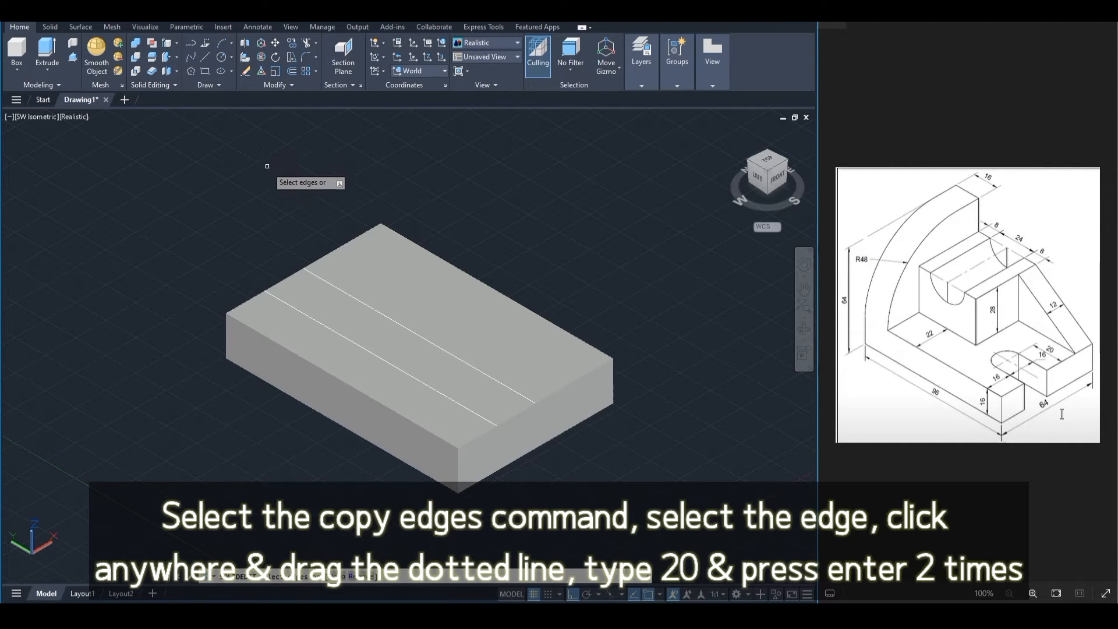
Copy the short upper edge at the block's slot end 20 inward across the top face with Copy Edges
left_click(552, 394)
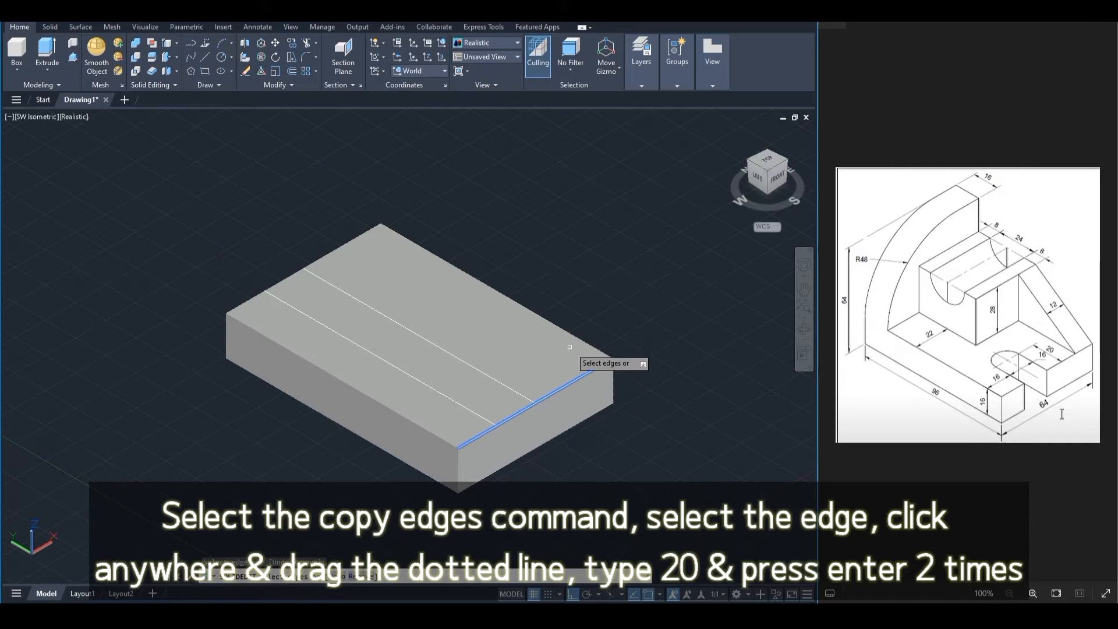
key("Return")
left_click(636, 318)
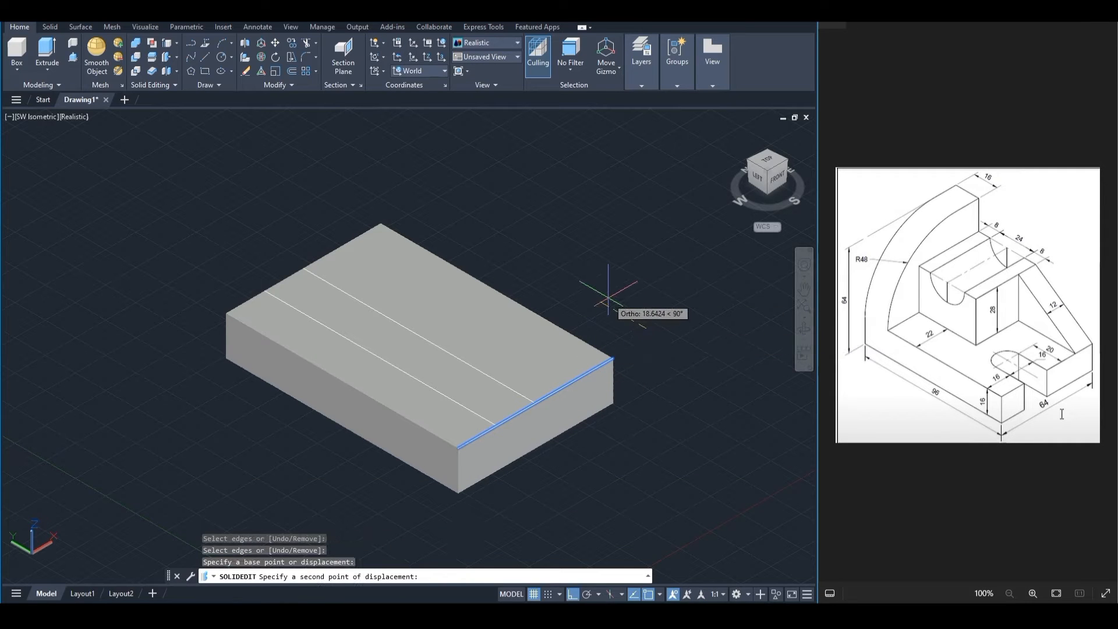
type("20")
key("Return")
key("Return")
key("Return")
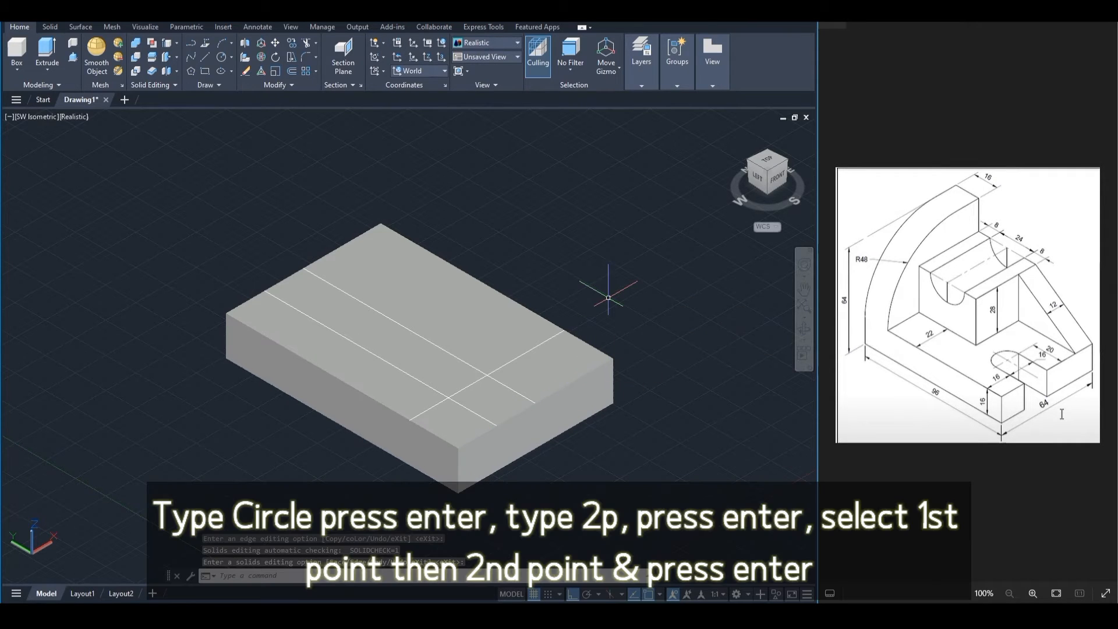
Draw a two-point (2P) circle on the top face between the crosswise line's intersections with the two lengthwise lines
type("circle")
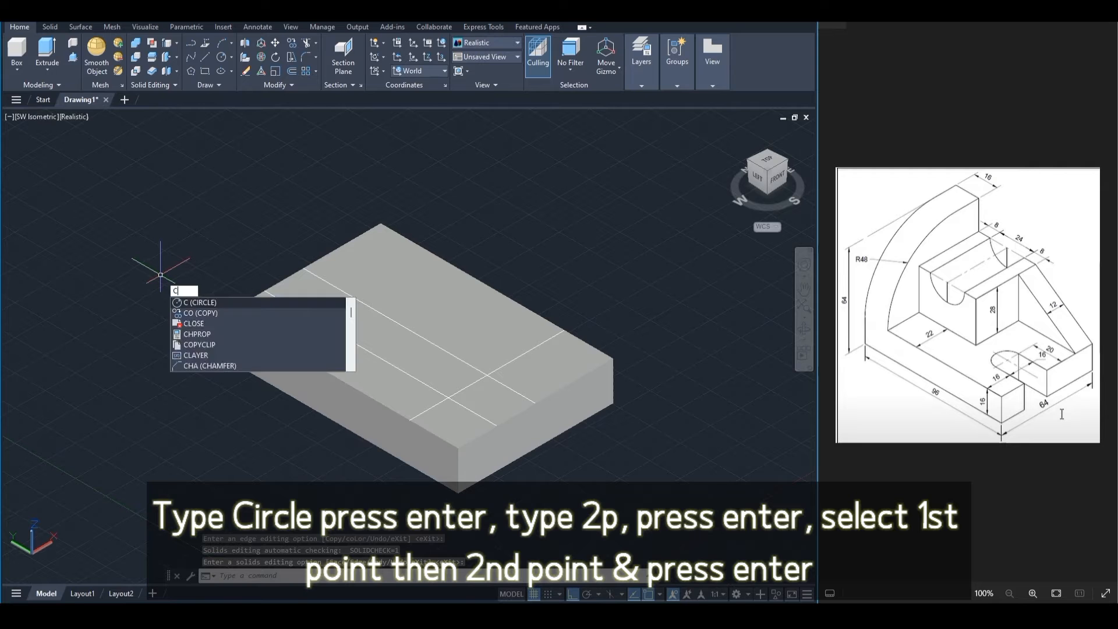
key("Return")
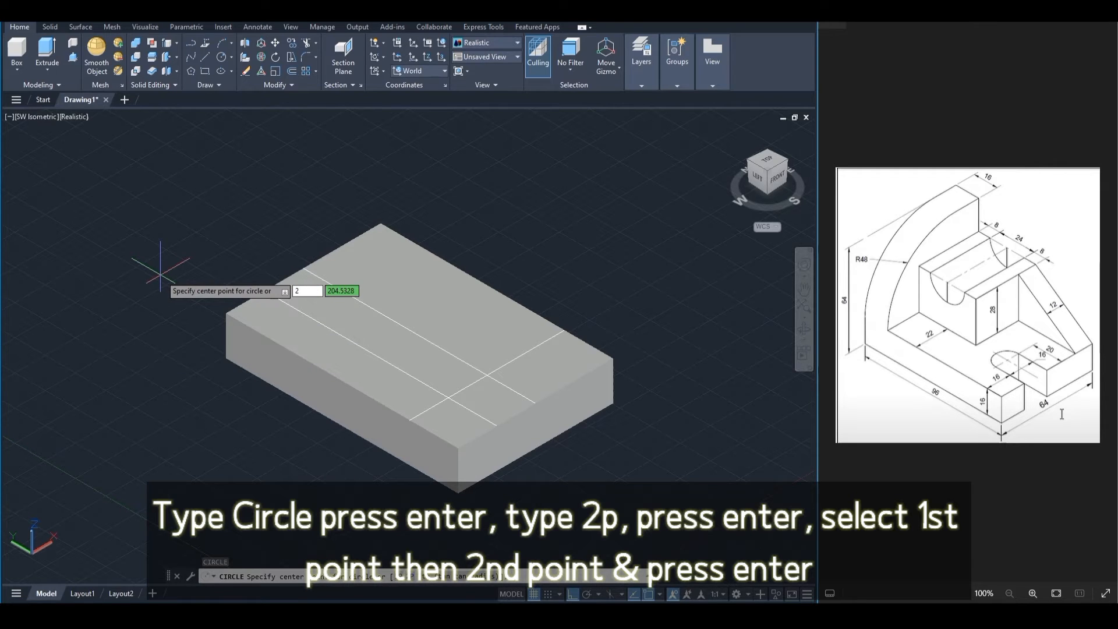
type("2p")
key("Return")
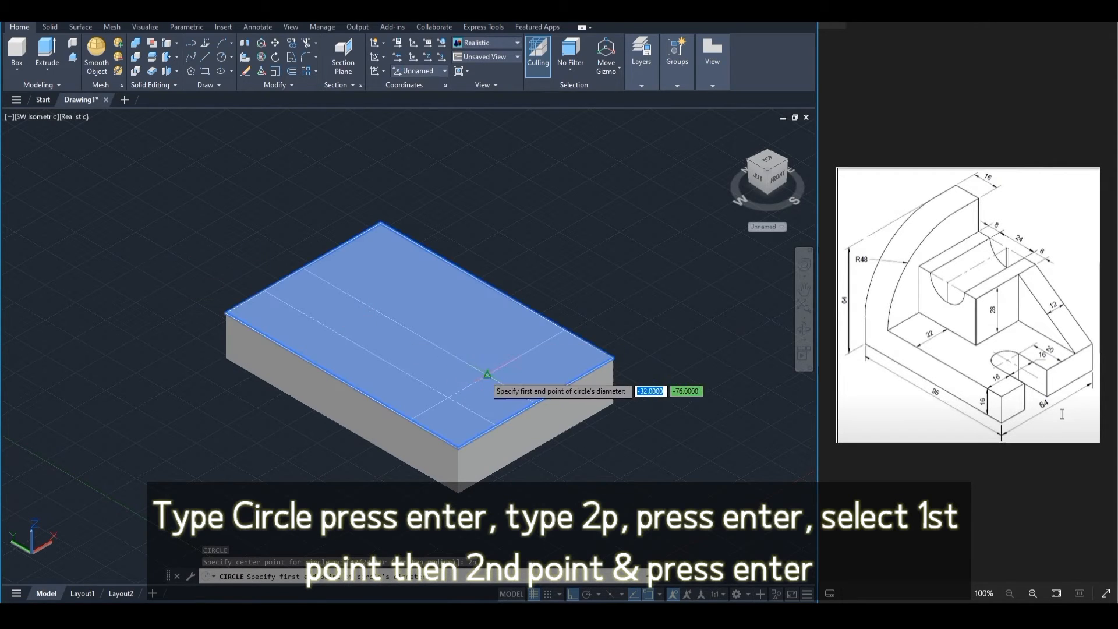
left_click(487, 374)
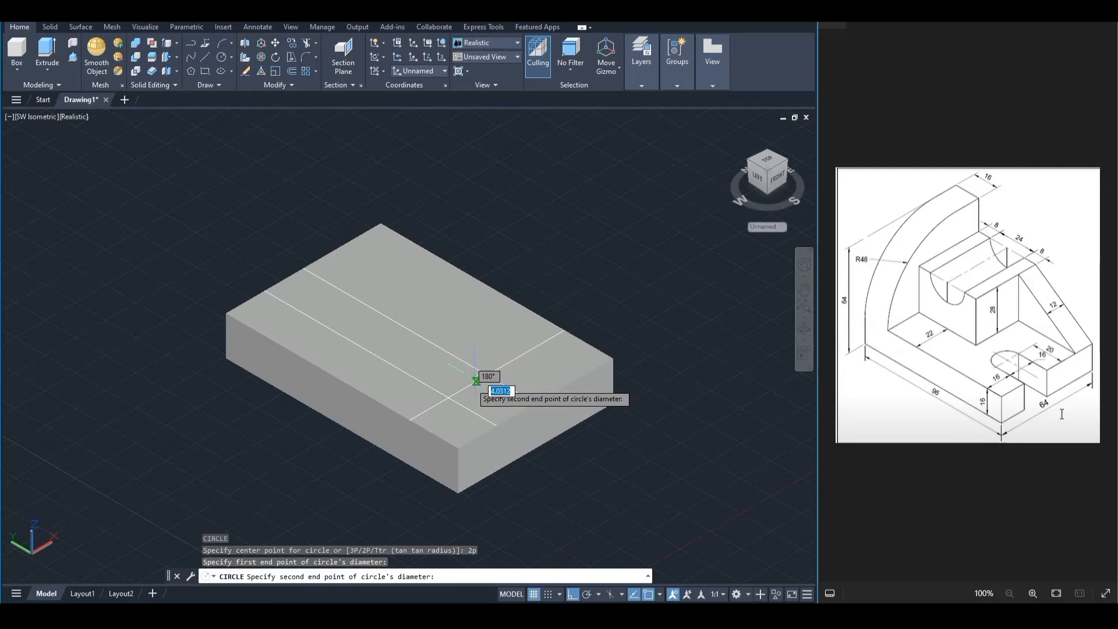
left_click(448, 399)
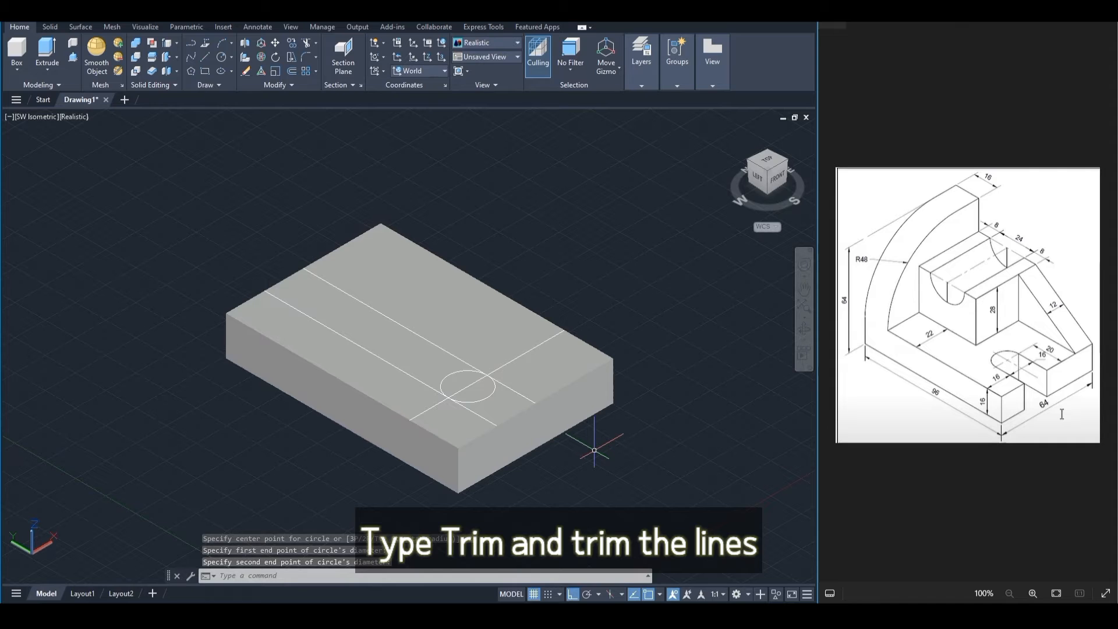
Trim the circle's half facing the block's slot end and the crosswise line between the two lengthwise lines, leaving a rounded slot outline
type("tr")
key("Return")
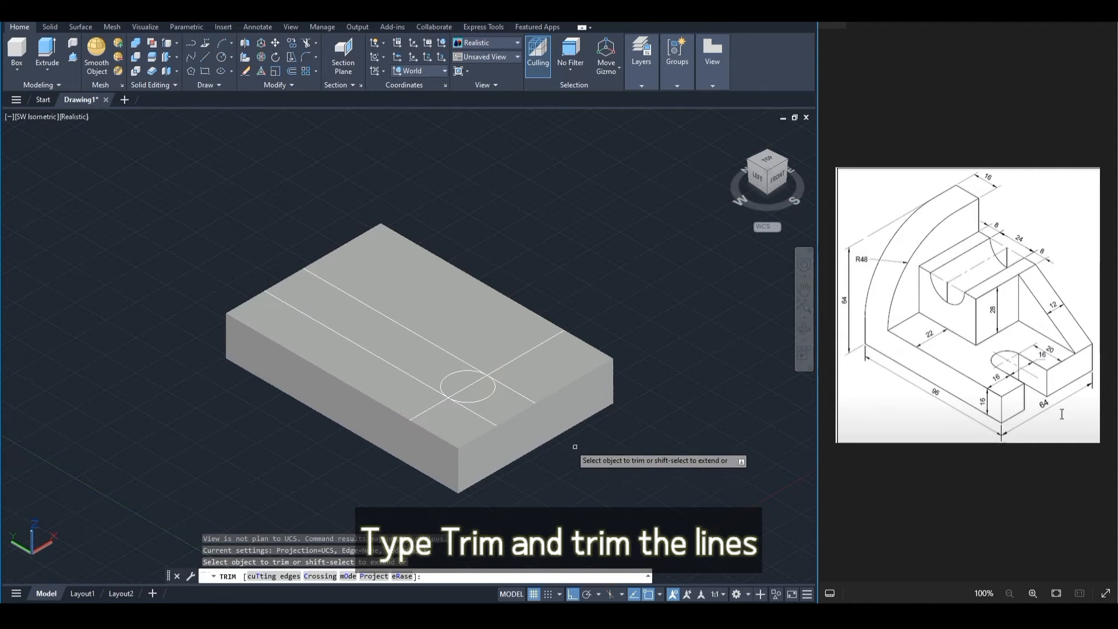
left_click(486, 398)
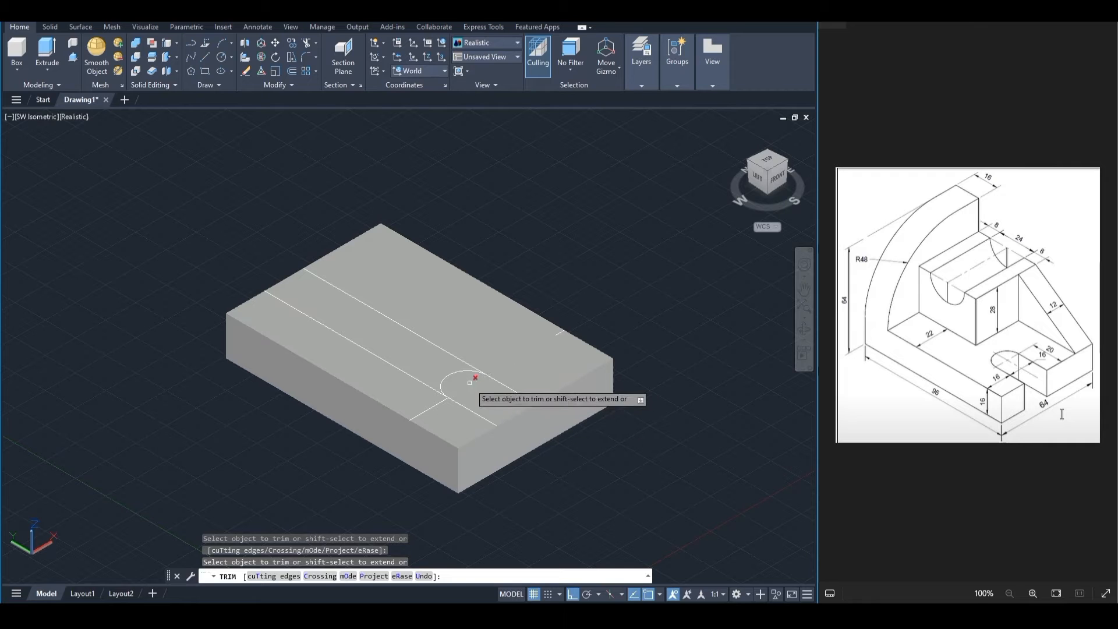
key("Return")
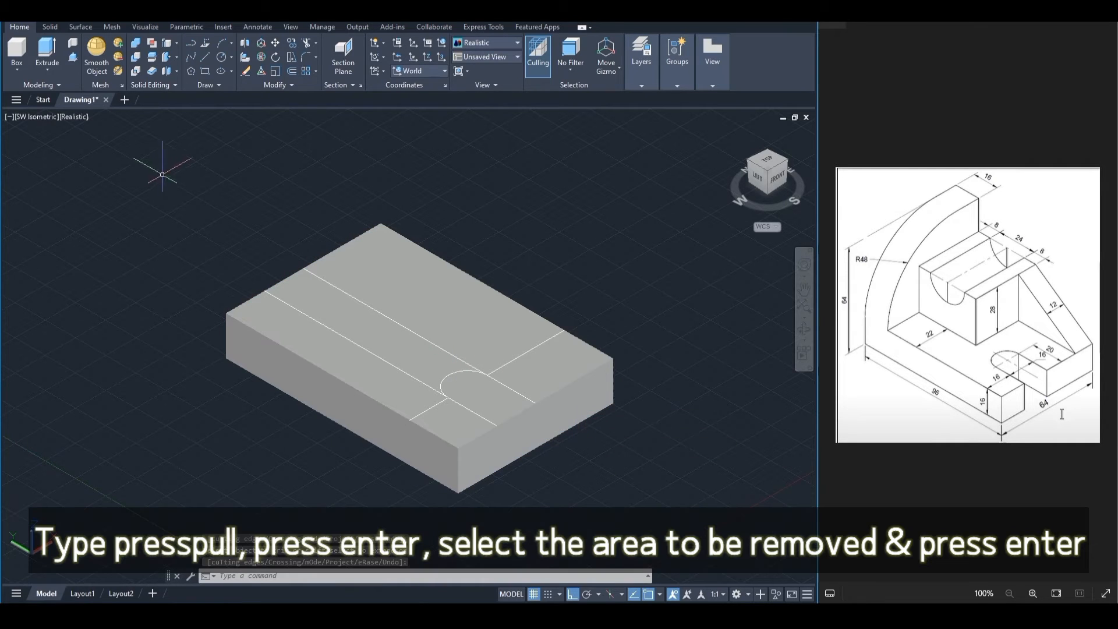
Presspull the rounded slot area down through the full thickness of the block to cut the open slot
type("presspull")
key("Return")
left_click(484, 396)
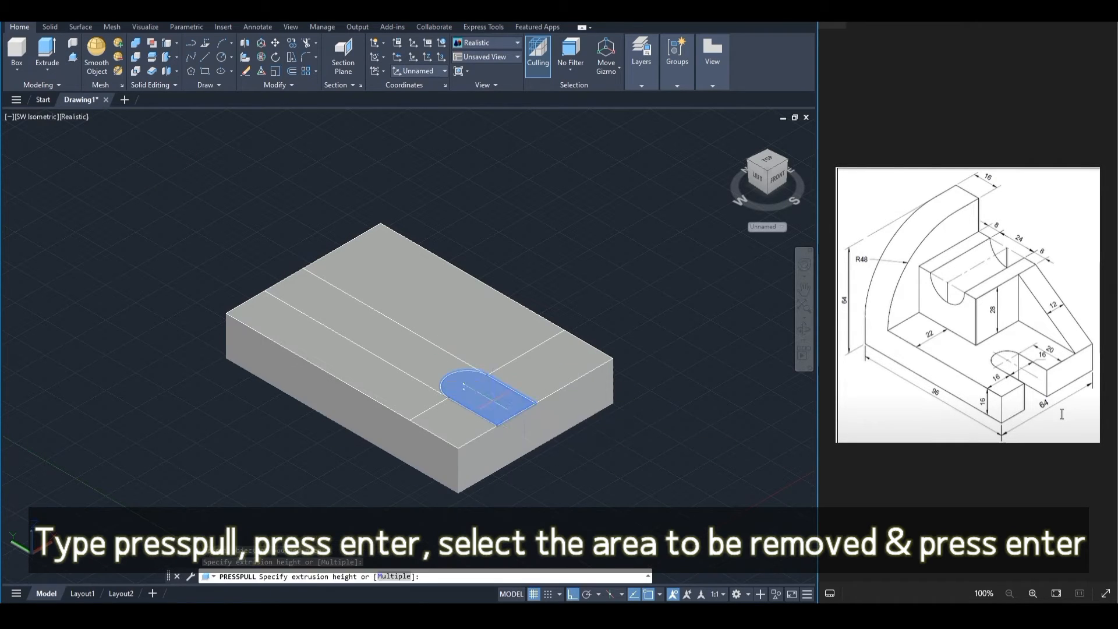
left_click(540, 487)
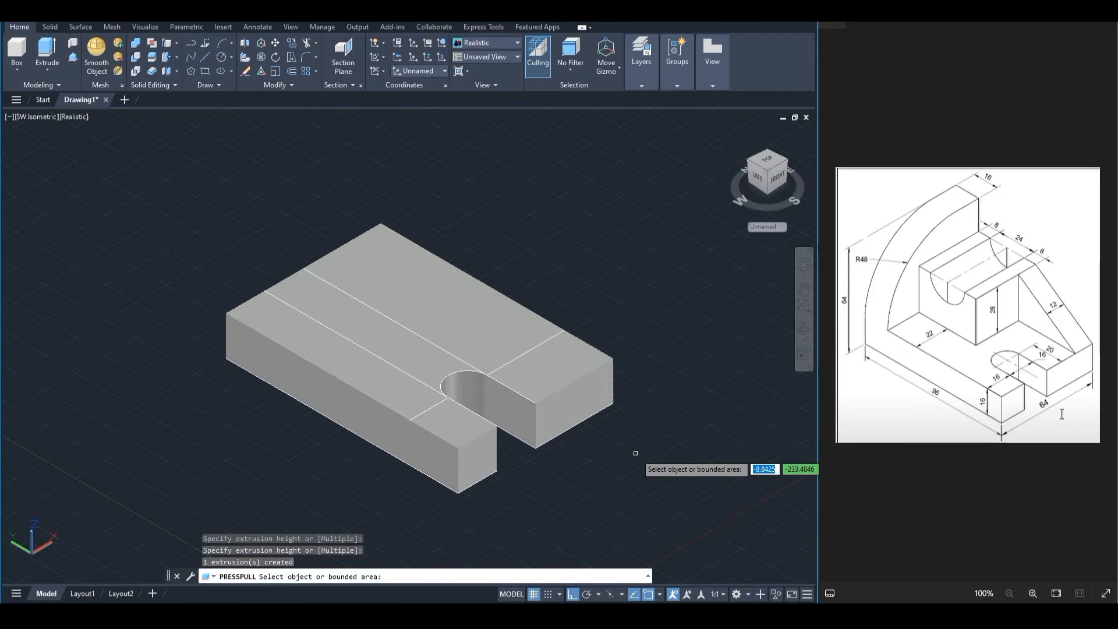
key("Return")
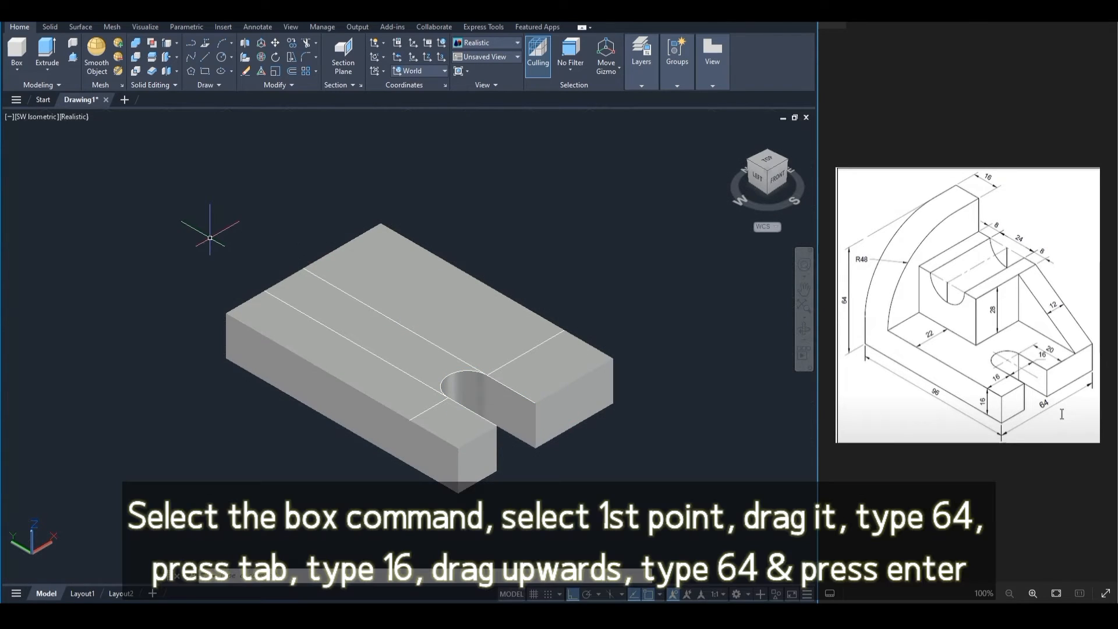
Draw a box 64 by 16 and 64 high from the base's lower corner, outside the end opposite the slot
left_click(17, 49)
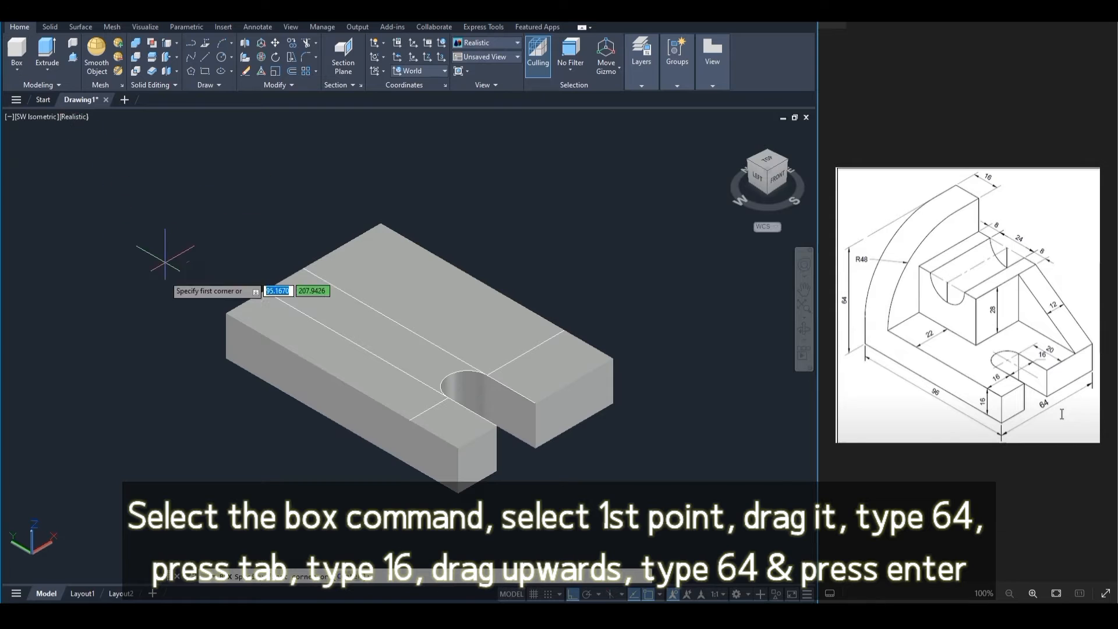
left_click(227, 357)
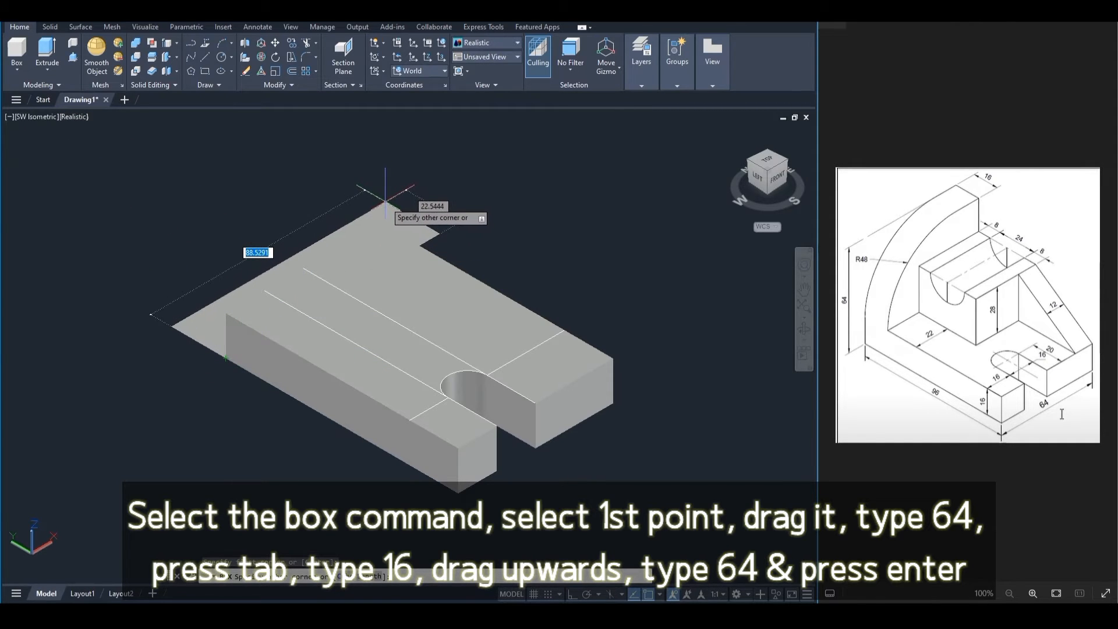
type("64")
key("Tab")
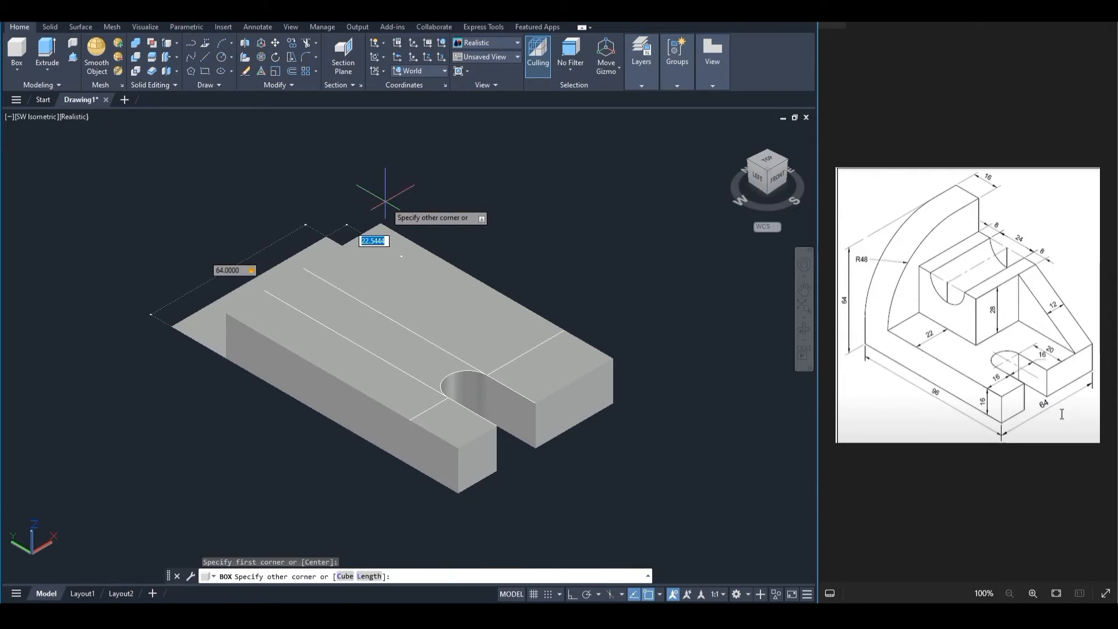
key("Return")
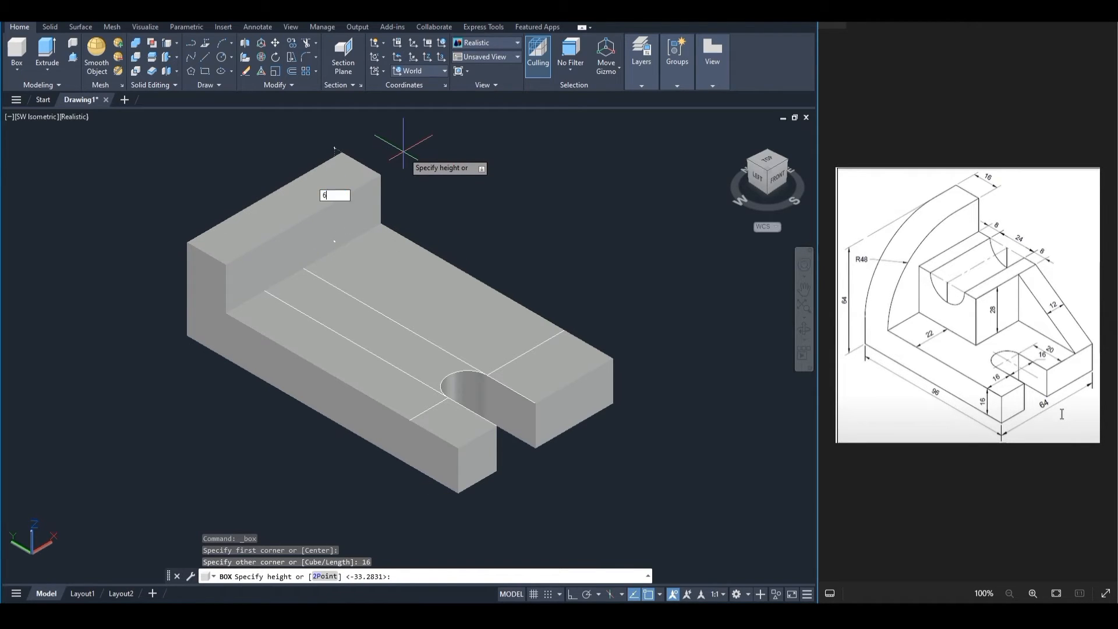
key("Return")
Union the upright wall with the slotted base into one solid
scroll(487, 219, "down", 2)
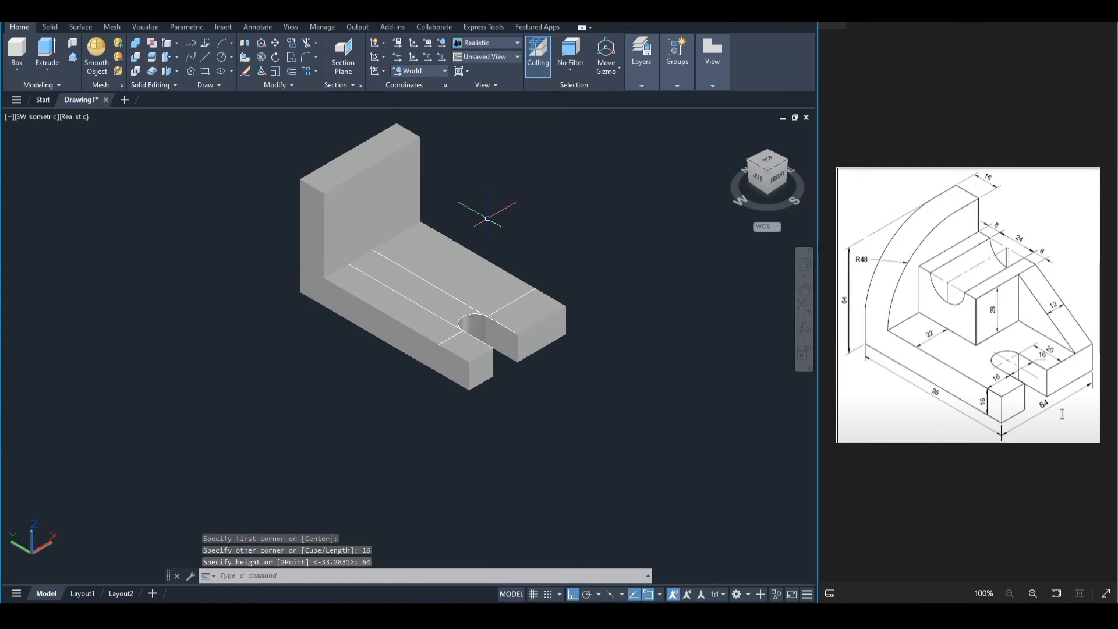
middle_click_drag(489, 217, 454, 296)
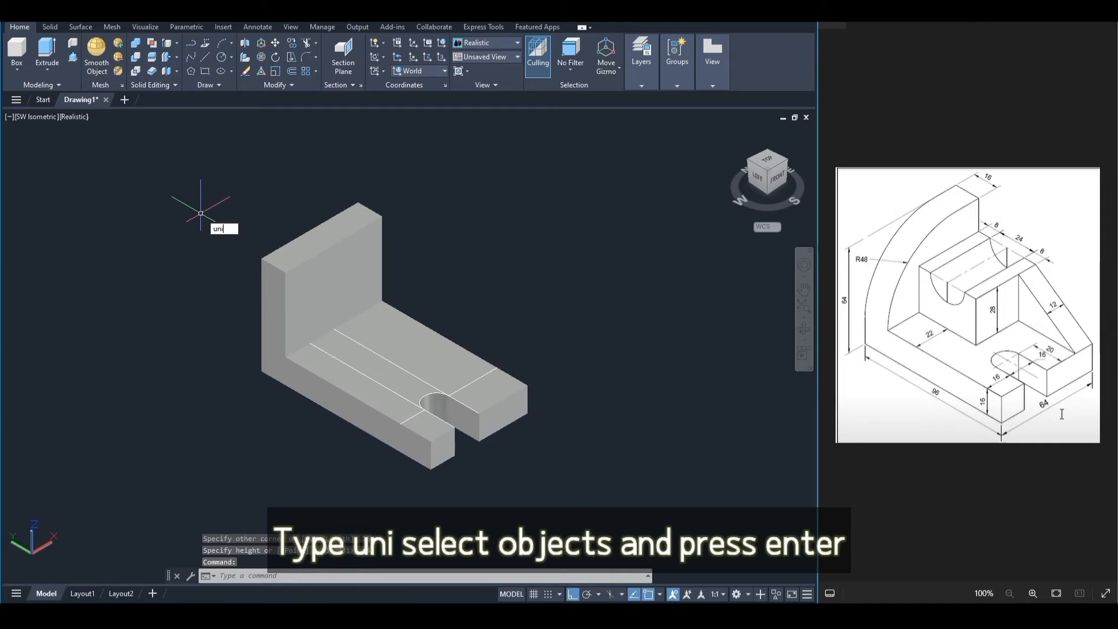
key("Return")
left_click(281, 263)
left_click(311, 370)
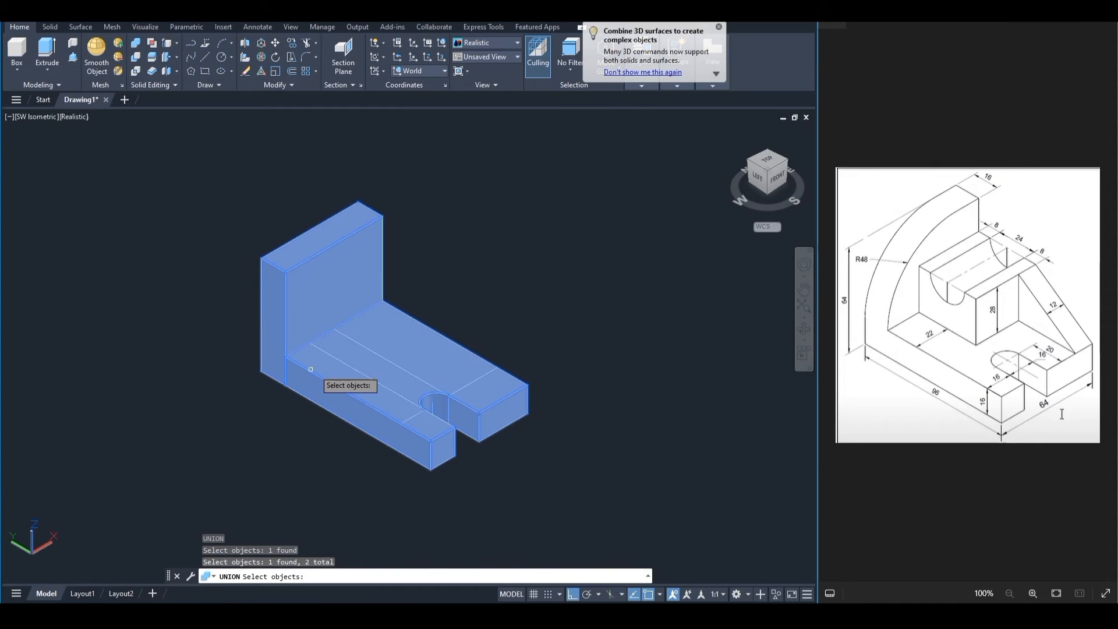
key("Return")
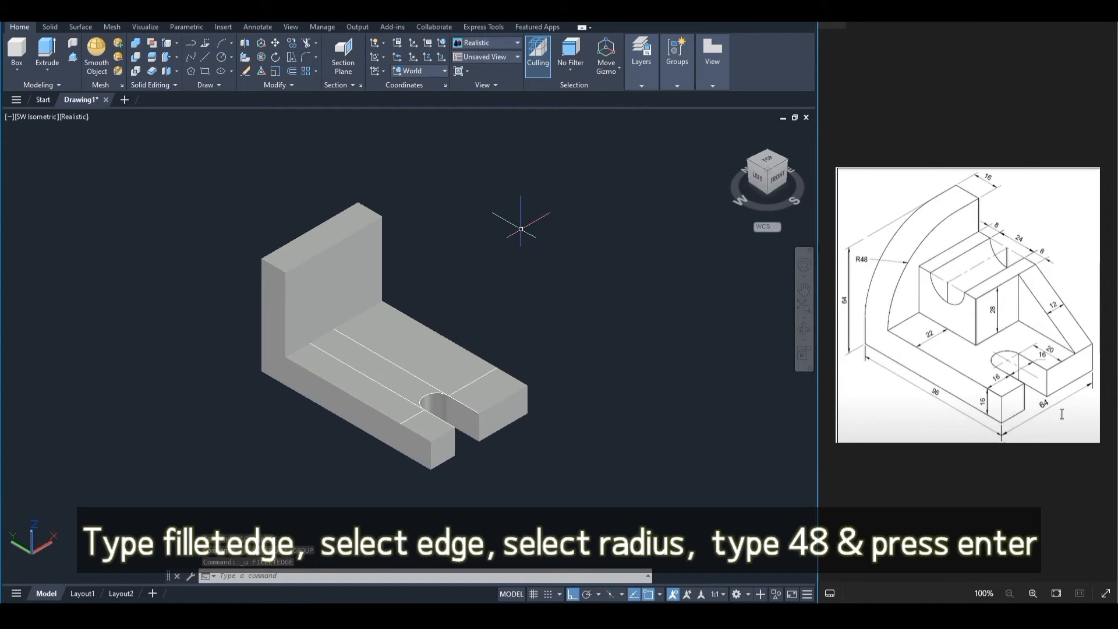
Fillet the upright wall's short top edge on the front side with FILLETEDGE at radius 48
type("F")
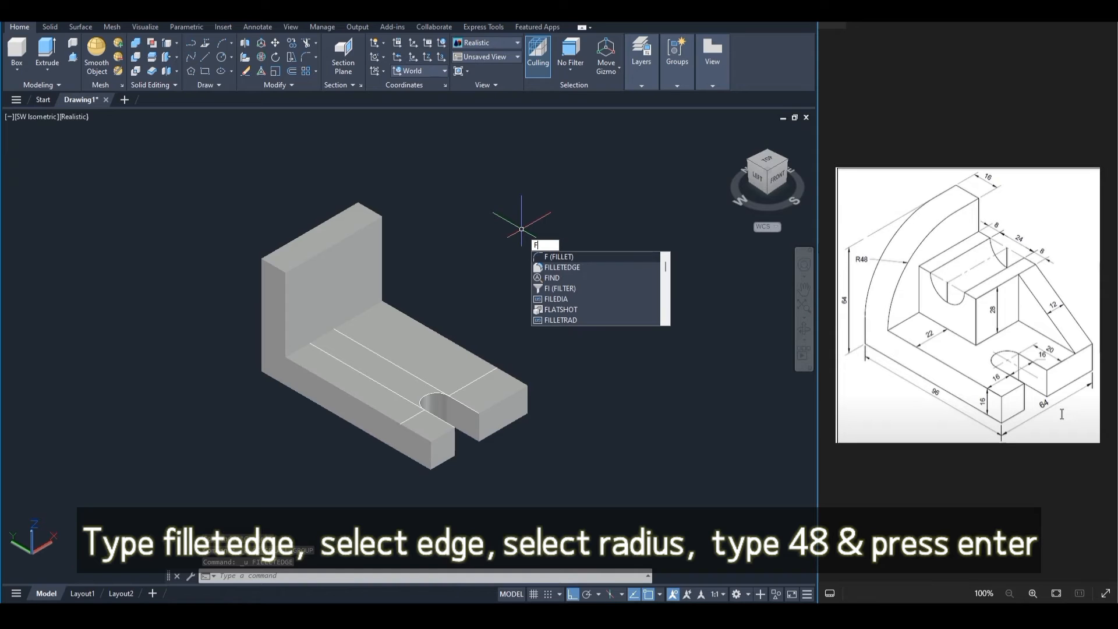
key("Down")
key("Return")
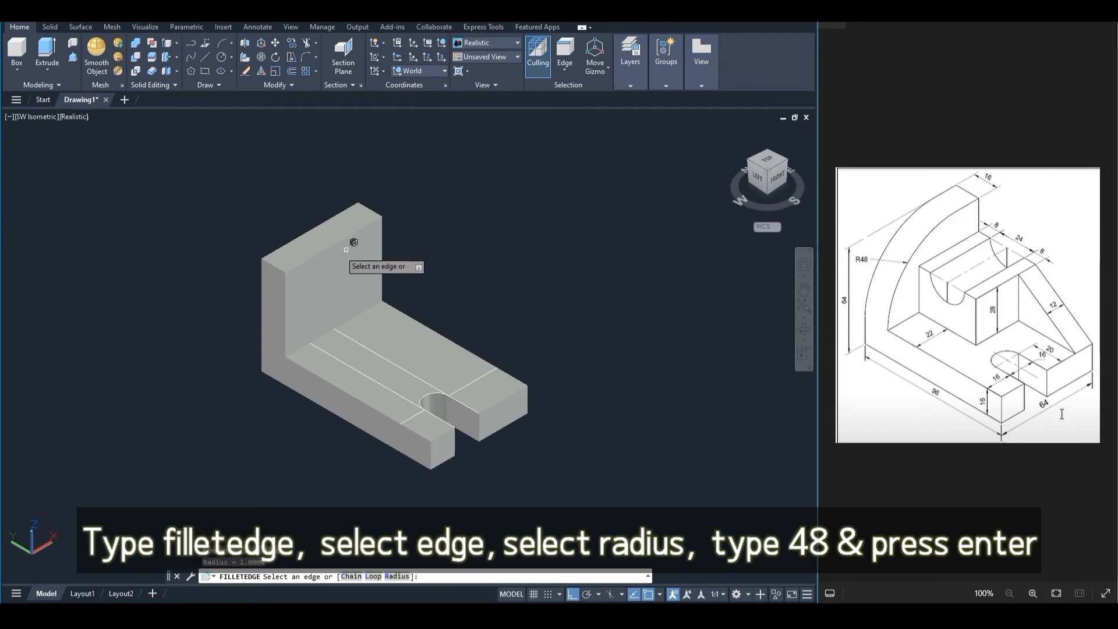
left_click(272, 264)
type("R")
key("Return")
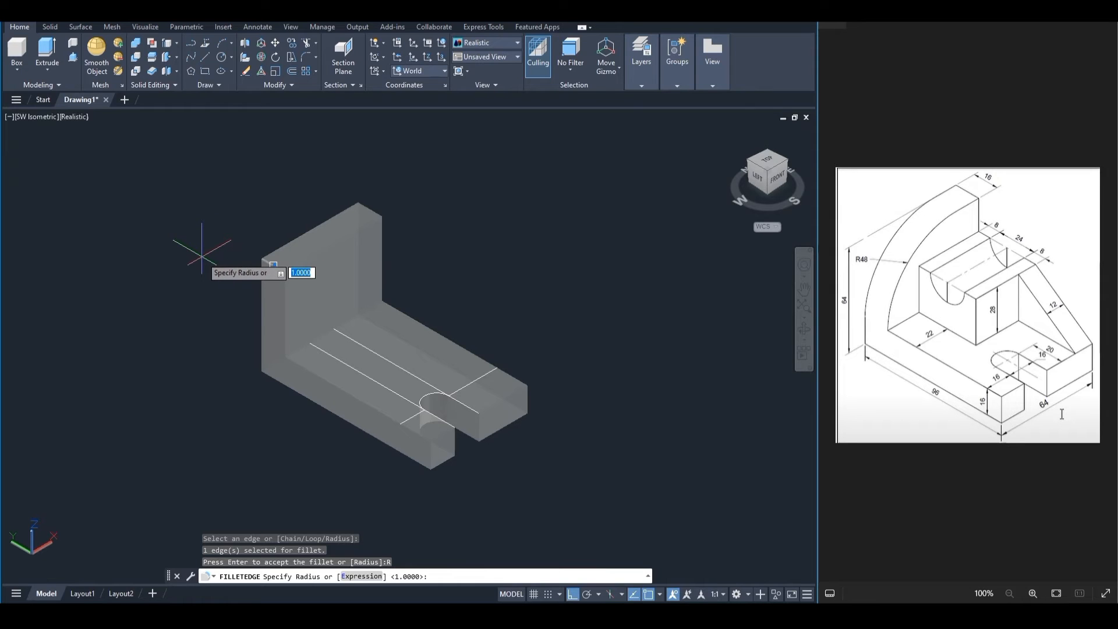
key("Return")
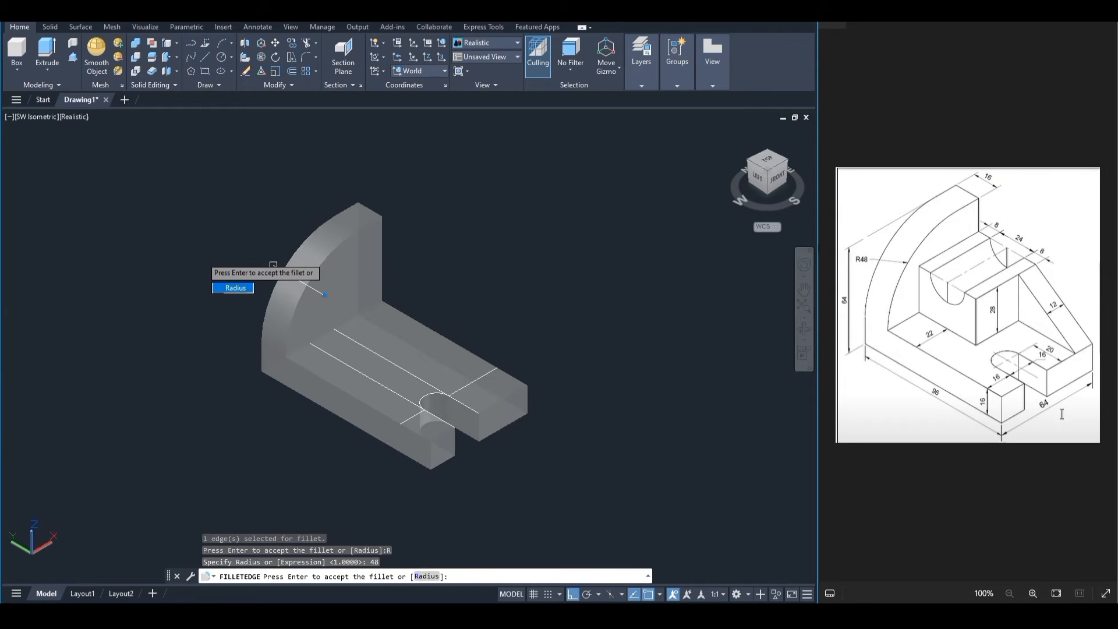
key("Return")
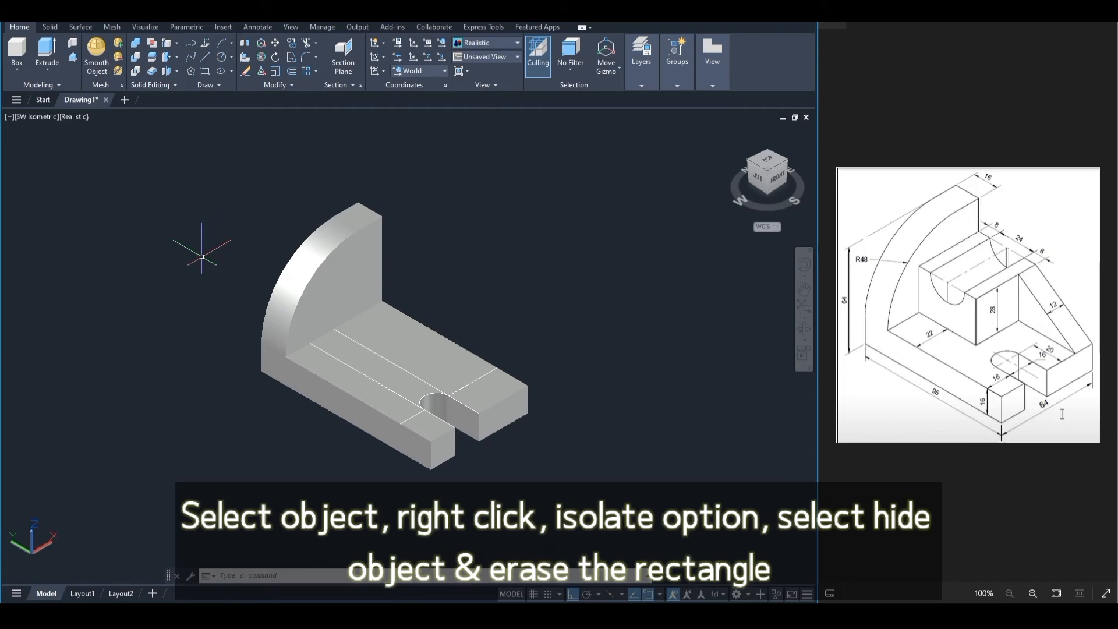
Hide the bracket solid with Hide Objects so that only the construction lines remain shown
left_click(444, 346)
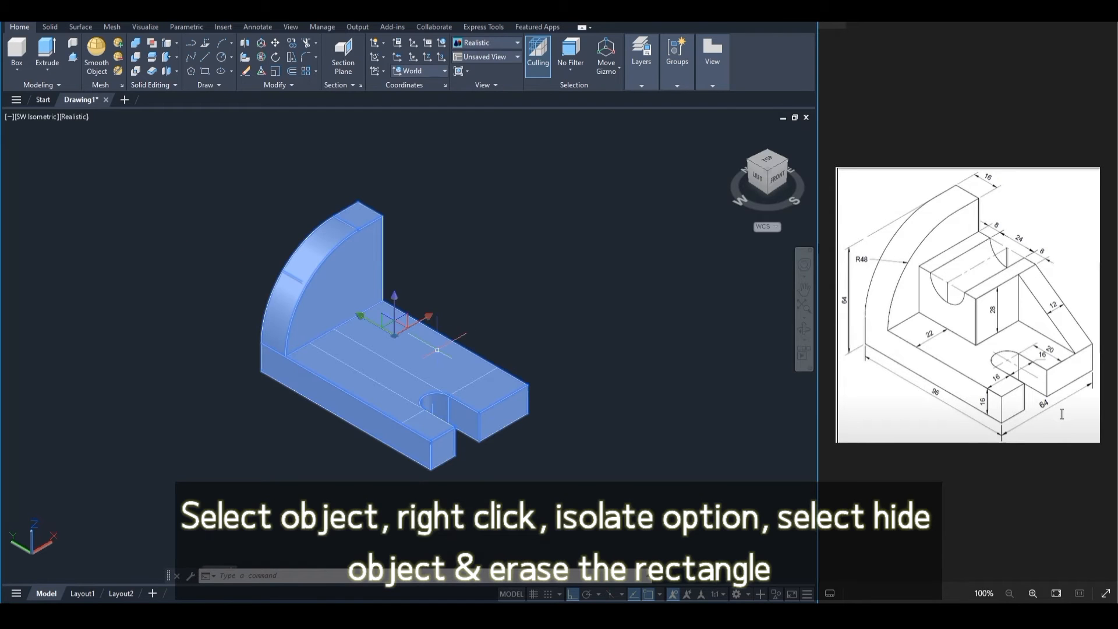
right_click(439, 350)
mouse_move(495, 122)
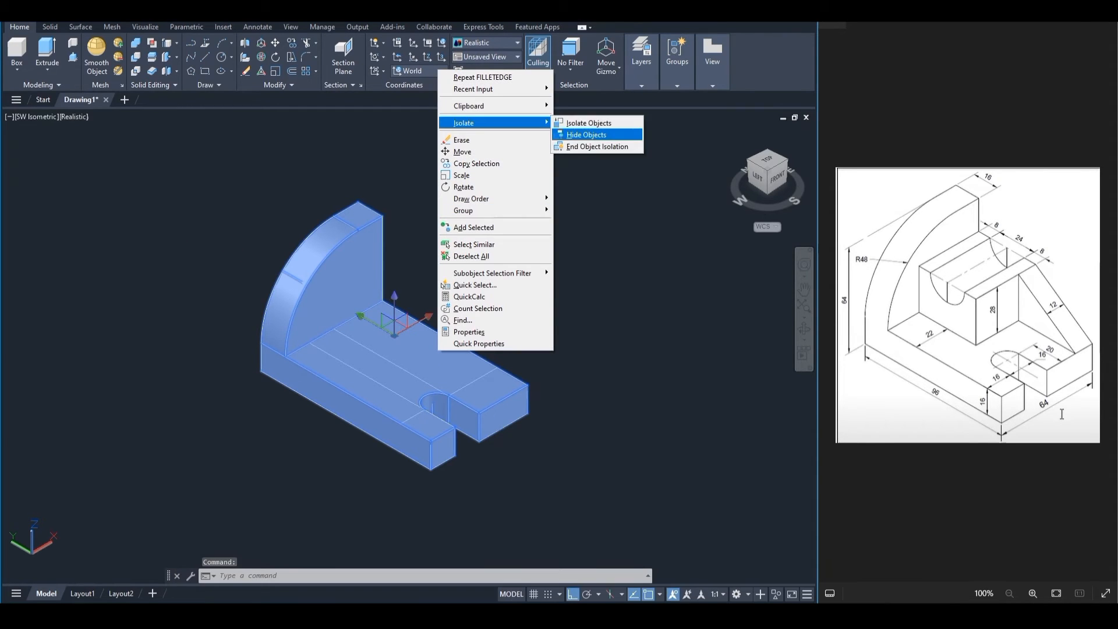
left_click(588, 131)
Erase the leftover slot construction geometry: both lengthwise lines, the two crosswise segments and the arc
key("Return")
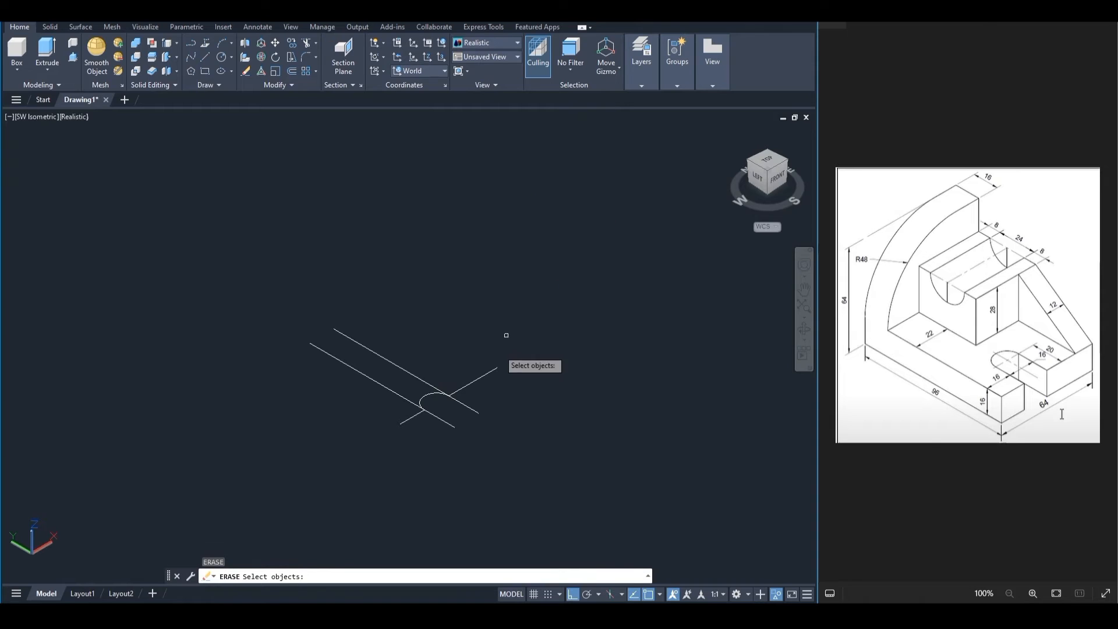
left_click(472, 382)
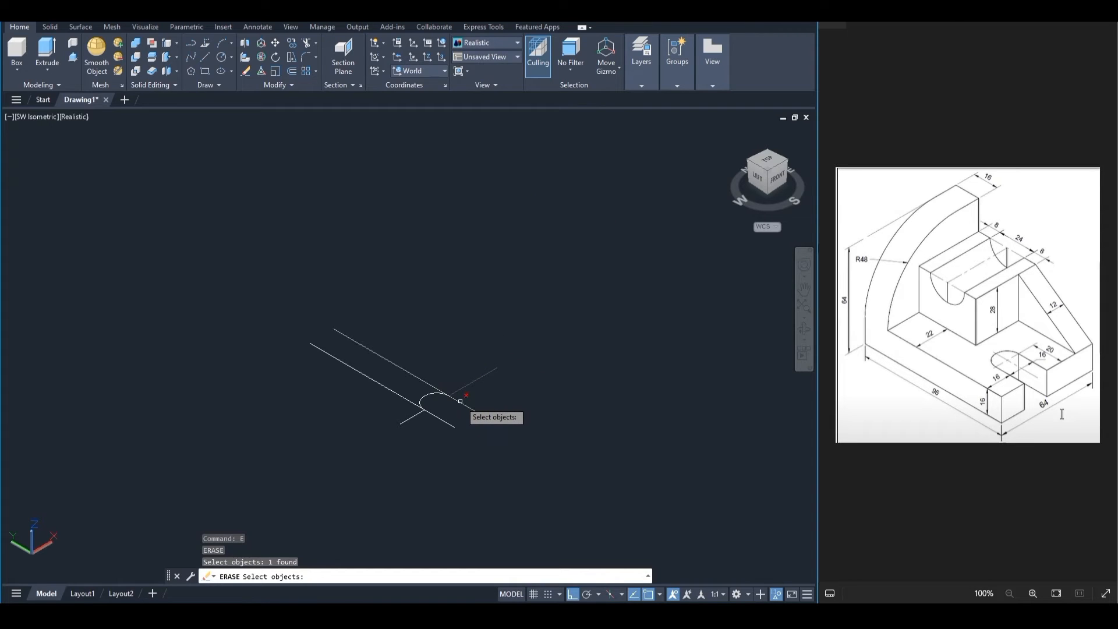
left_click(456, 403)
left_click(429, 395)
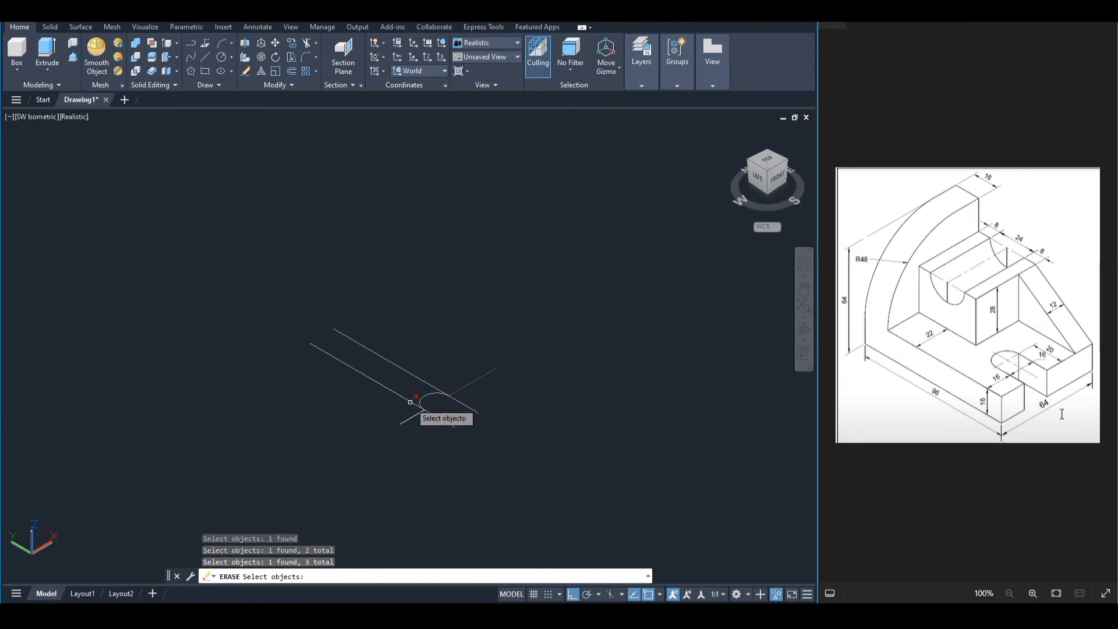
left_click(413, 402)
left_click(413, 417)
key("Return")
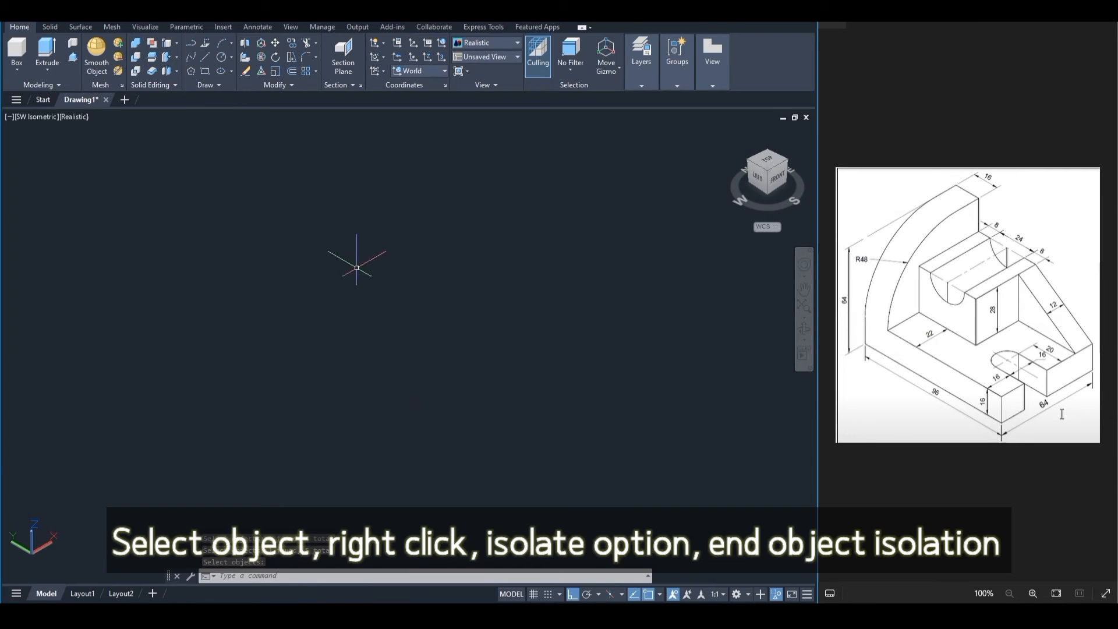
End the object isolation to show the hidden bracket solid again
right_click(357, 259)
mouse_move(318, 310)
left_click(444, 333)
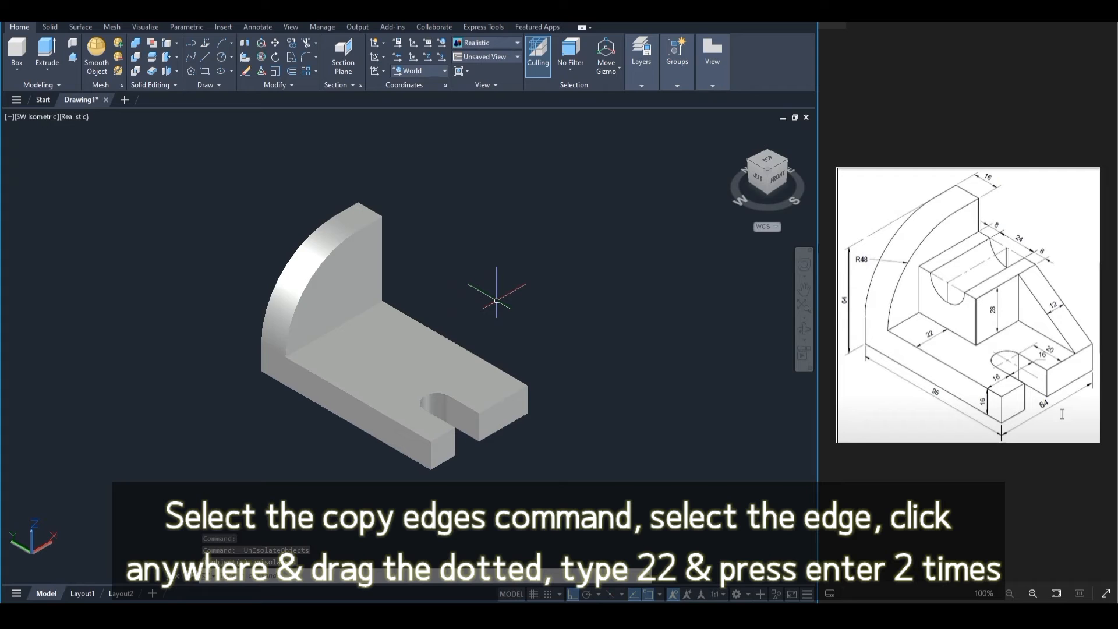
Copy the base's long front upper edge 22 inward across the top face with Copy Edges
left_click(167, 43)
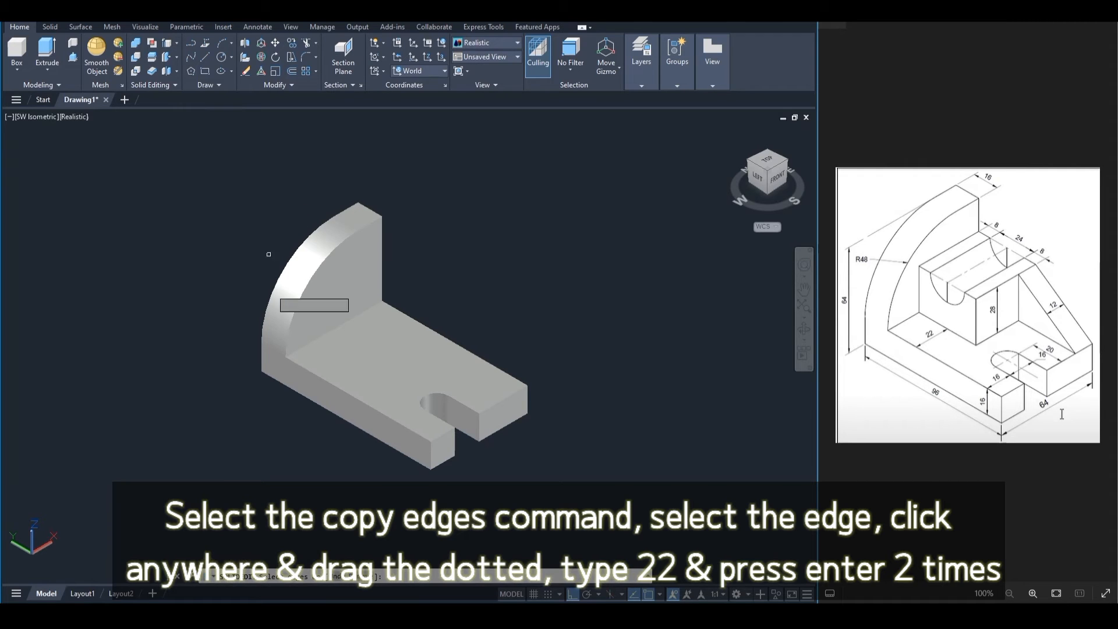
left_click(318, 375)
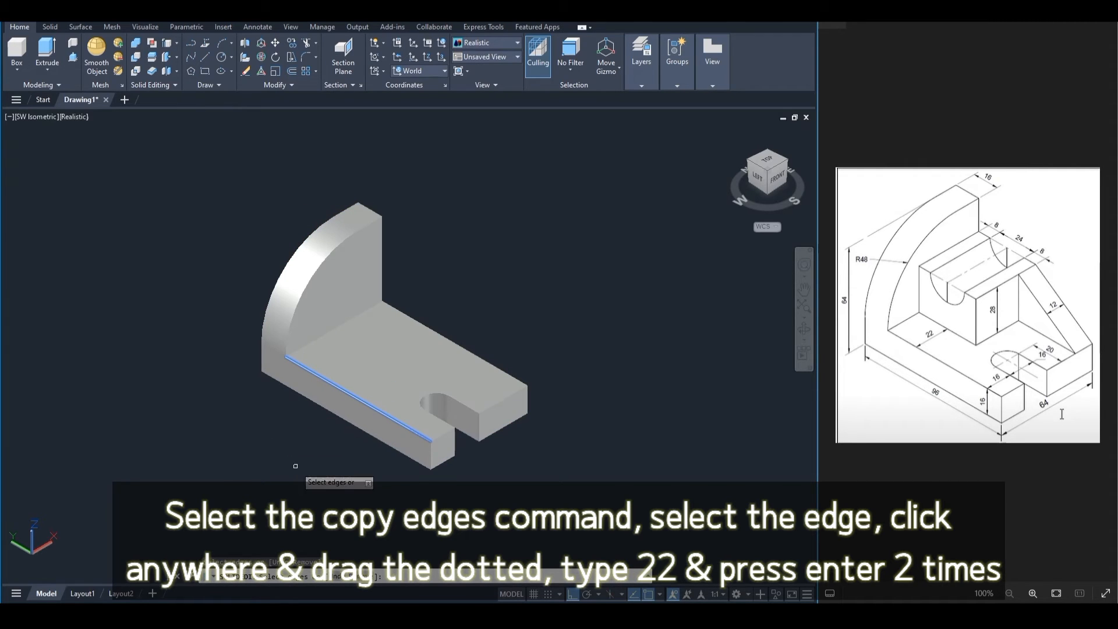
key("Return")
left_click(476, 511)
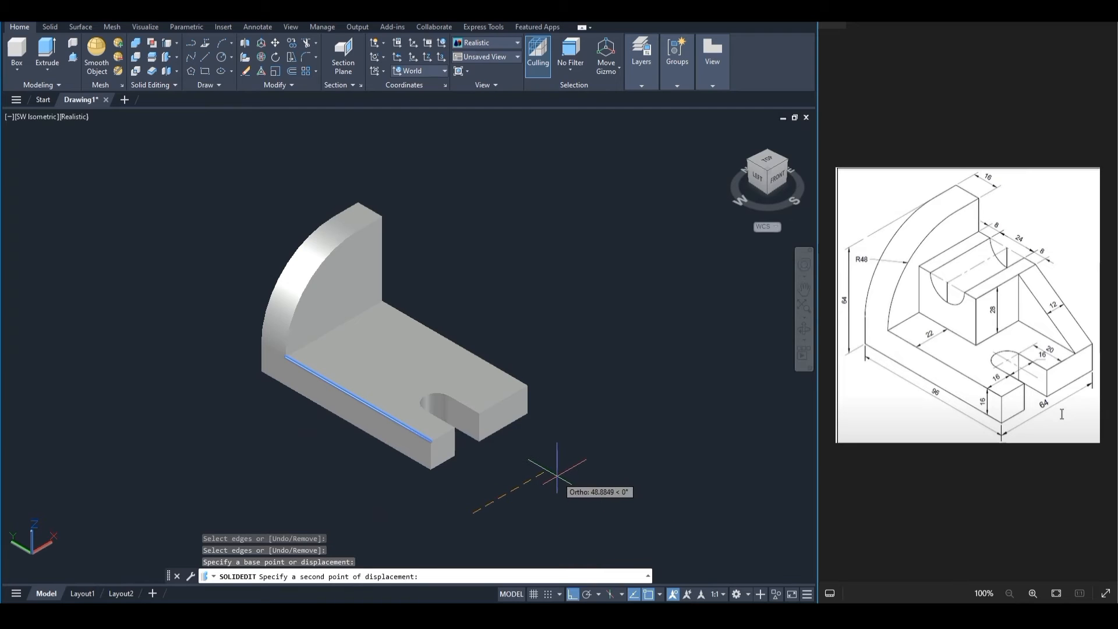
type("22")
key("Return")
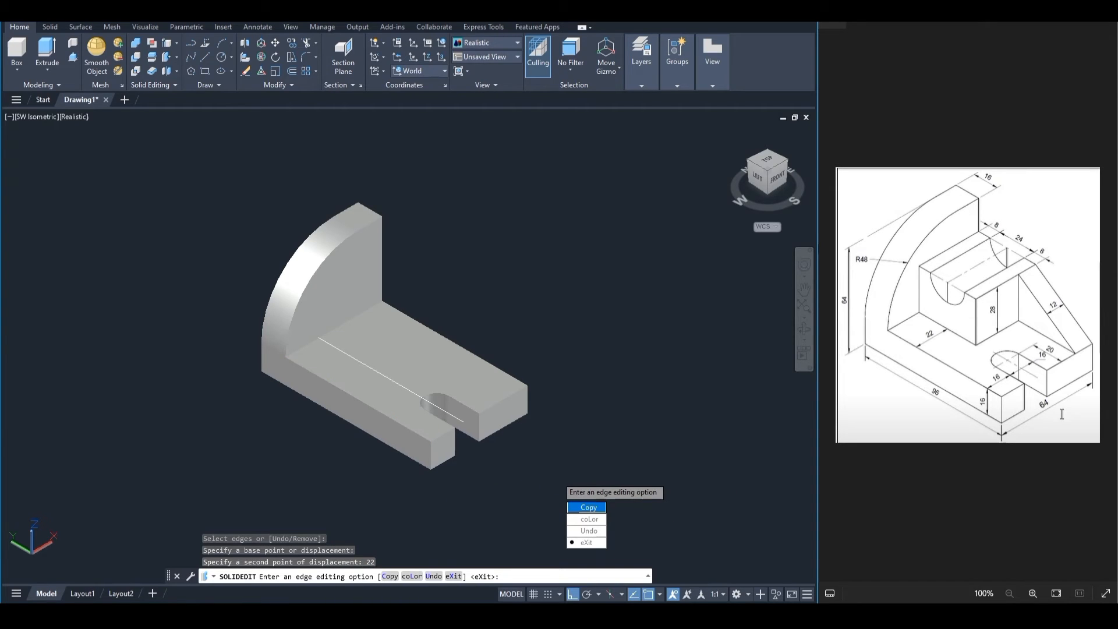
key("Escape")
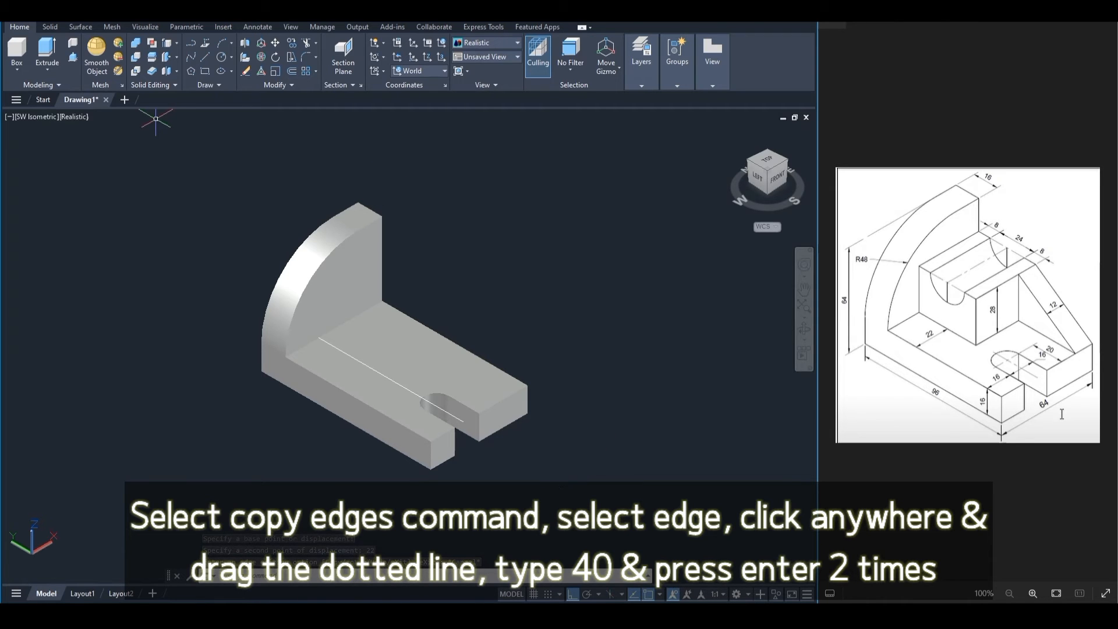
Copy the edge where the rounded wall meets the base 40 along the base's top face with Copy Edges
left_click(166, 43)
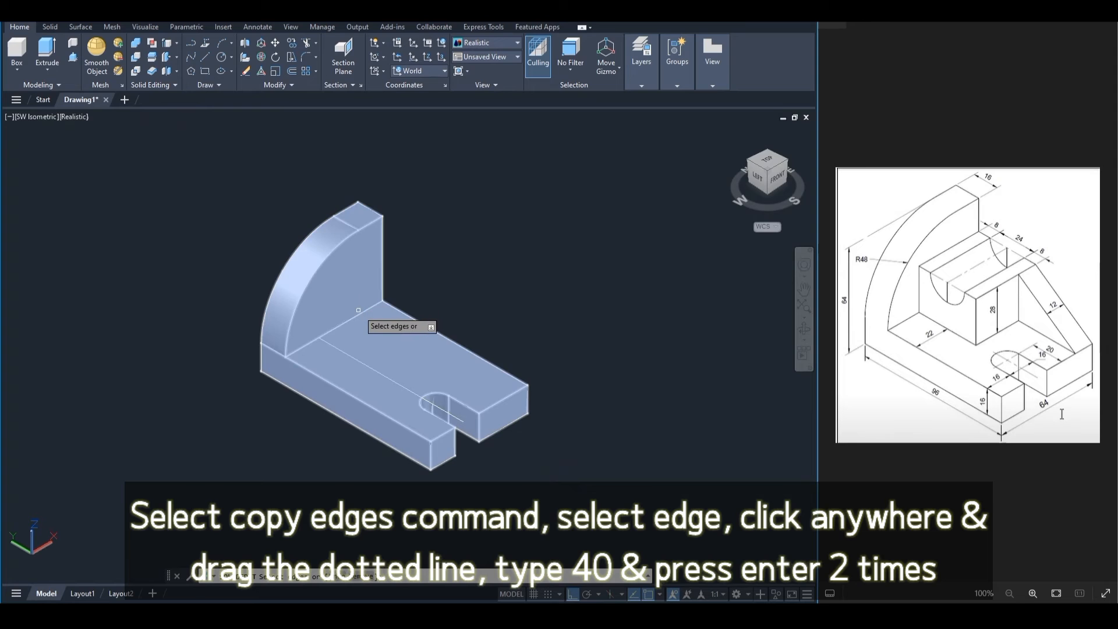
left_click(359, 312)
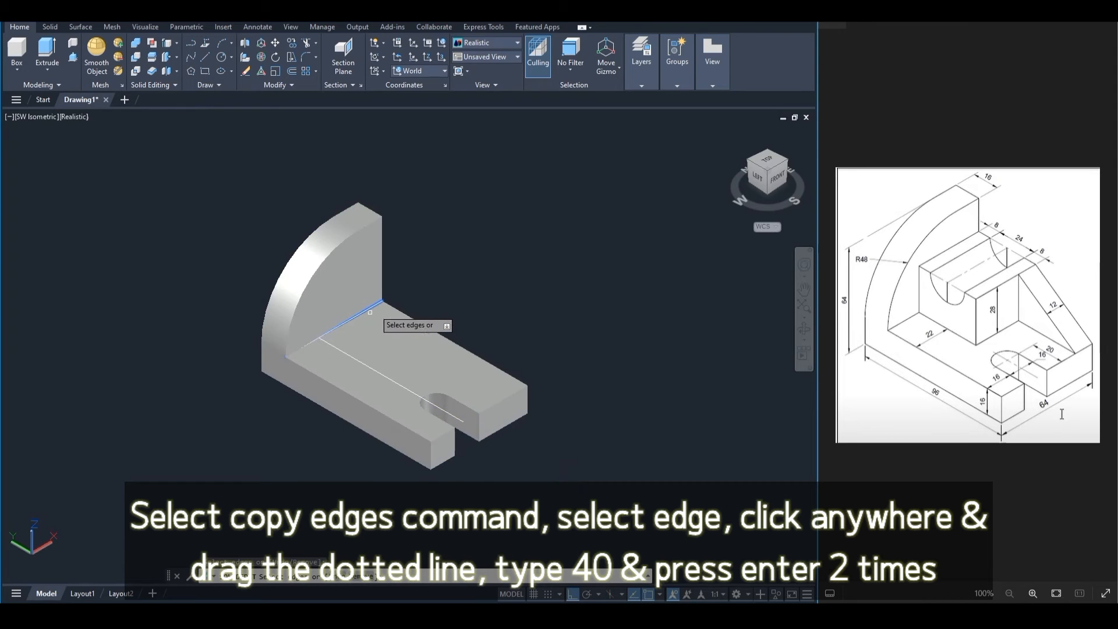
key("Return")
left_click(430, 270)
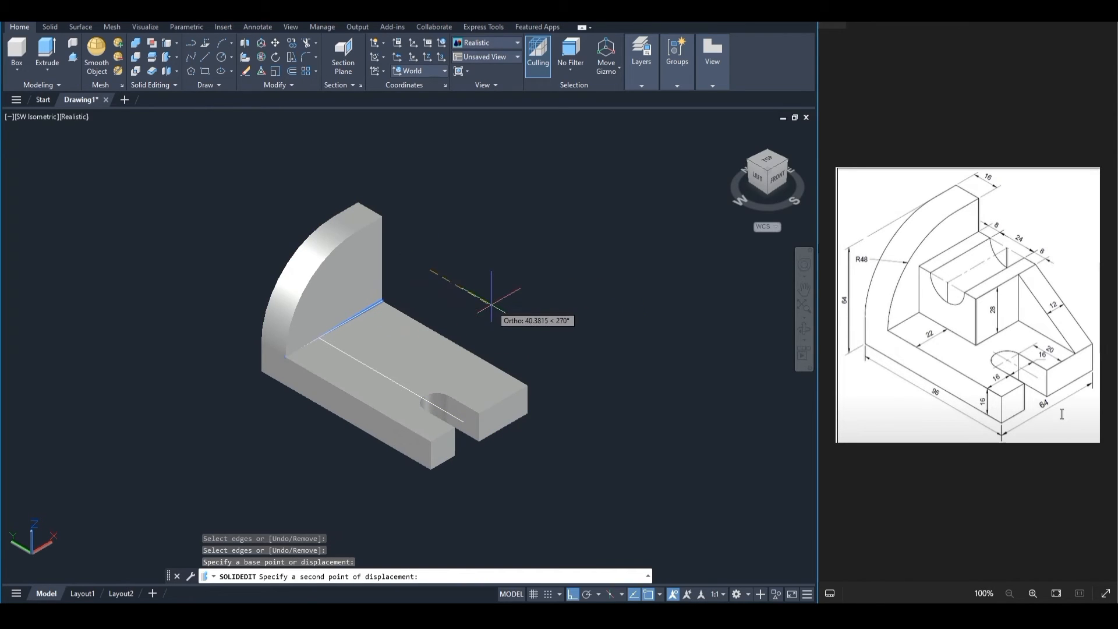
type("40")
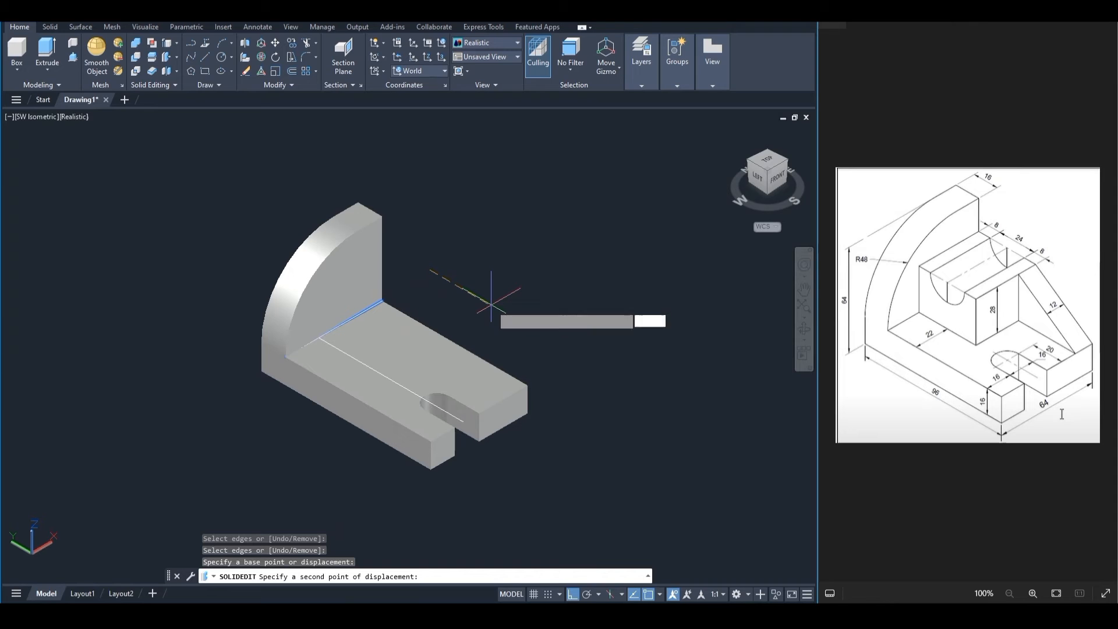
key("Return")
key("Return")
key("Return")
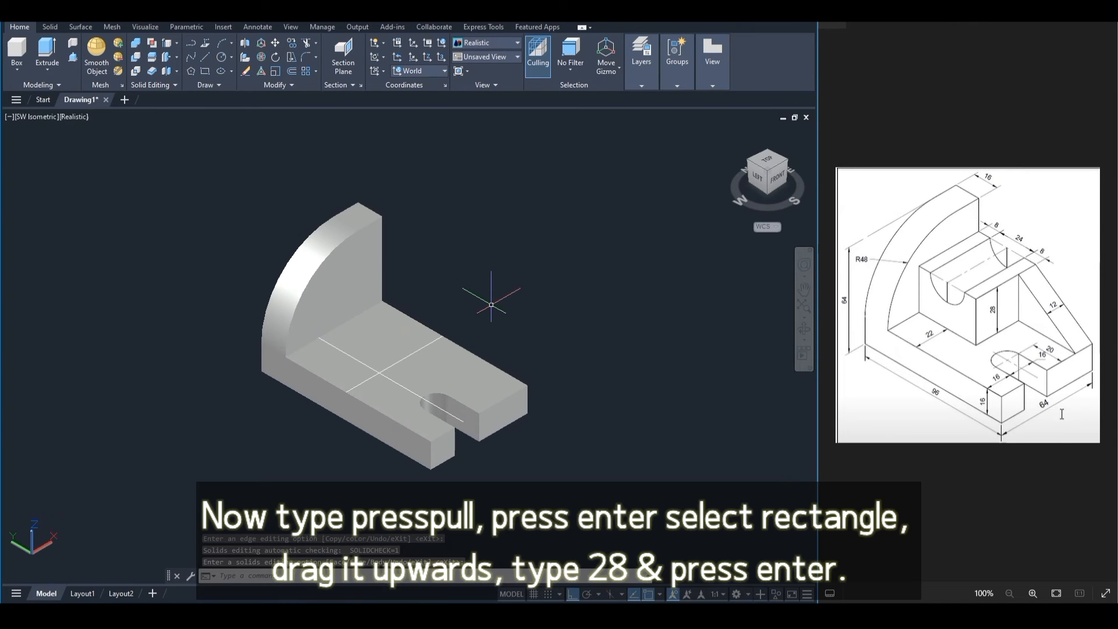
Presspull the rectangular area bounded by the layout lines beside the wall upward by 28 to form the block
type("presspull")
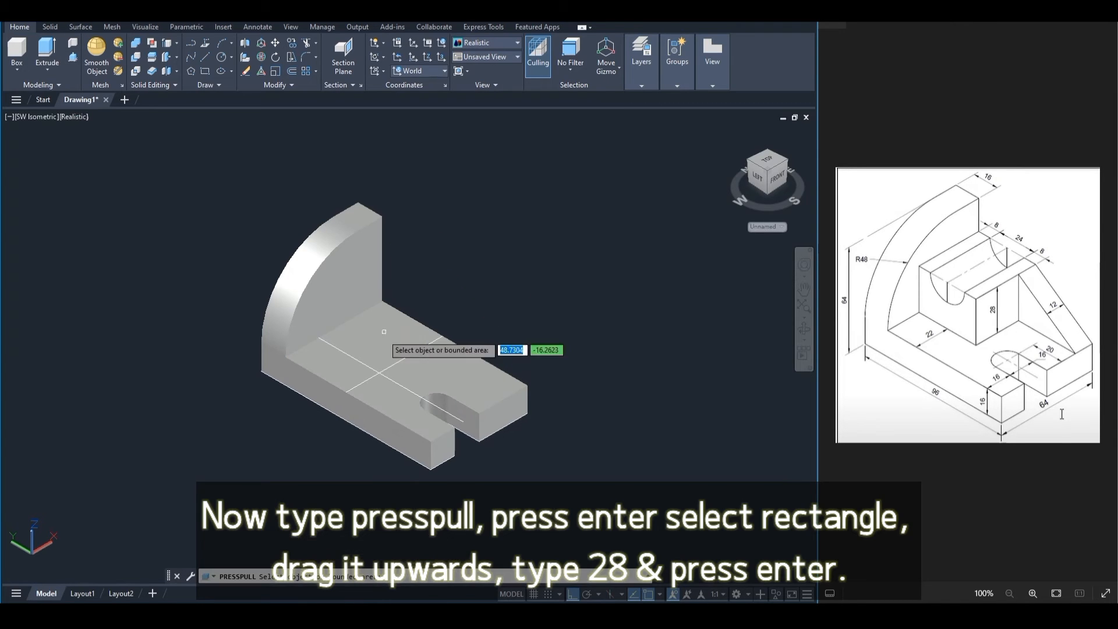
key("Return")
left_click(379, 335)
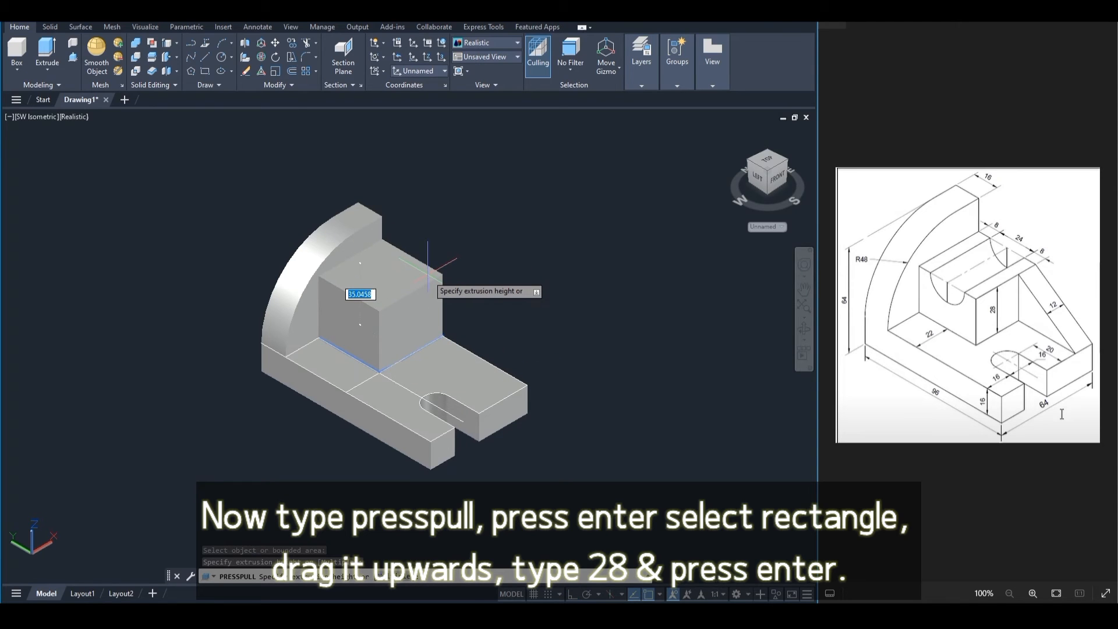
type("2")
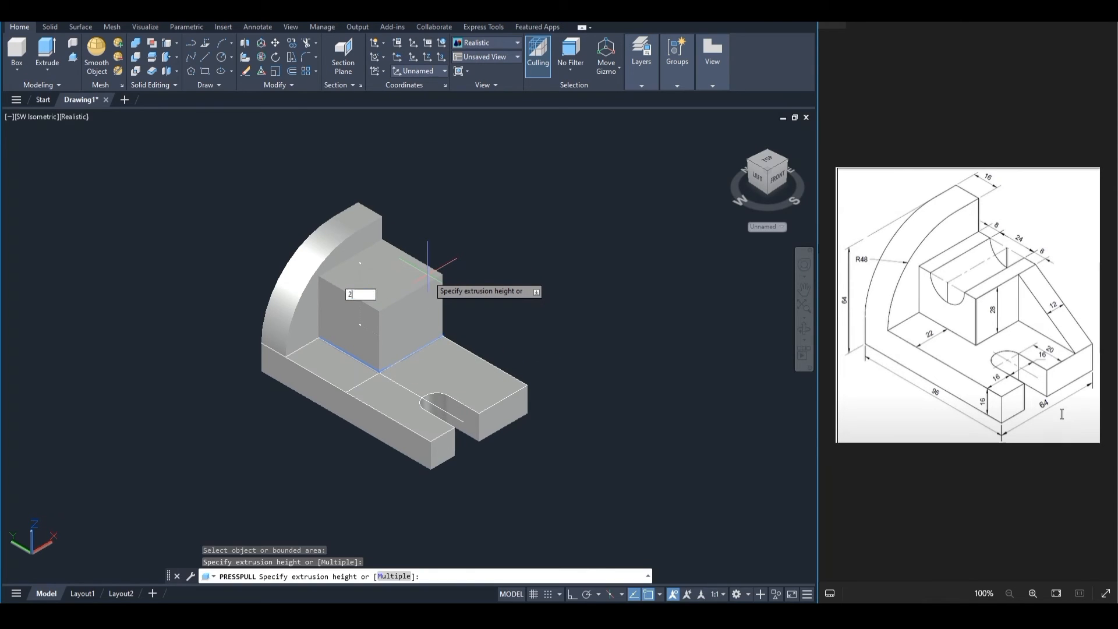
type("8")
key("Return")
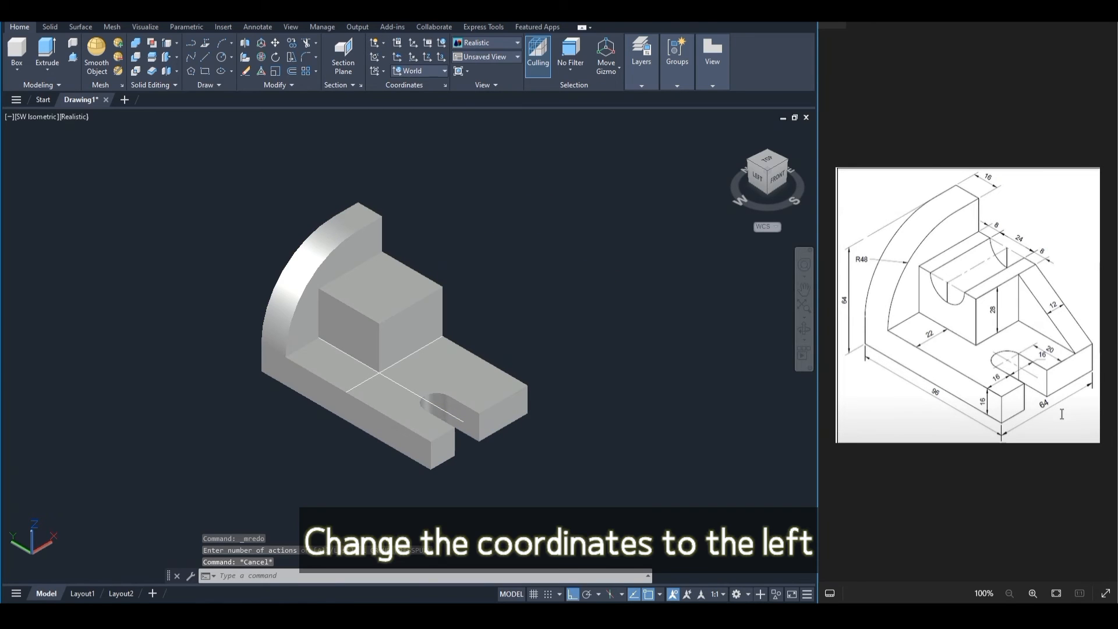
Set the UCS to Left and draw a radius 12 circle centred on the midpoint of the block's upper front edge
left_click(445, 71)
left_click(411, 139)
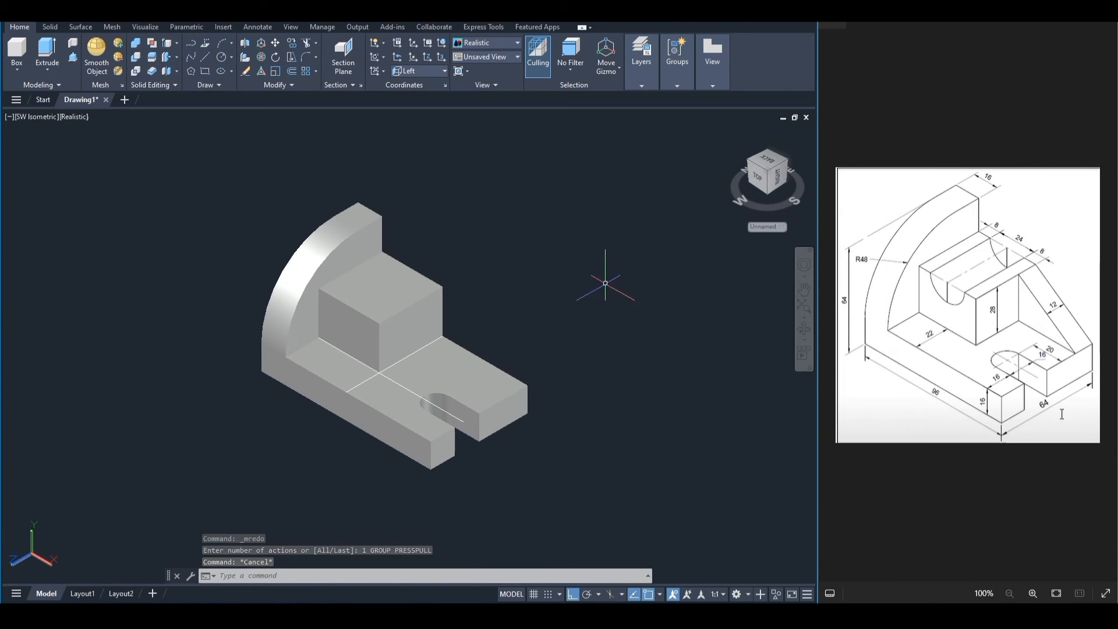
type("circle")
key("Return")
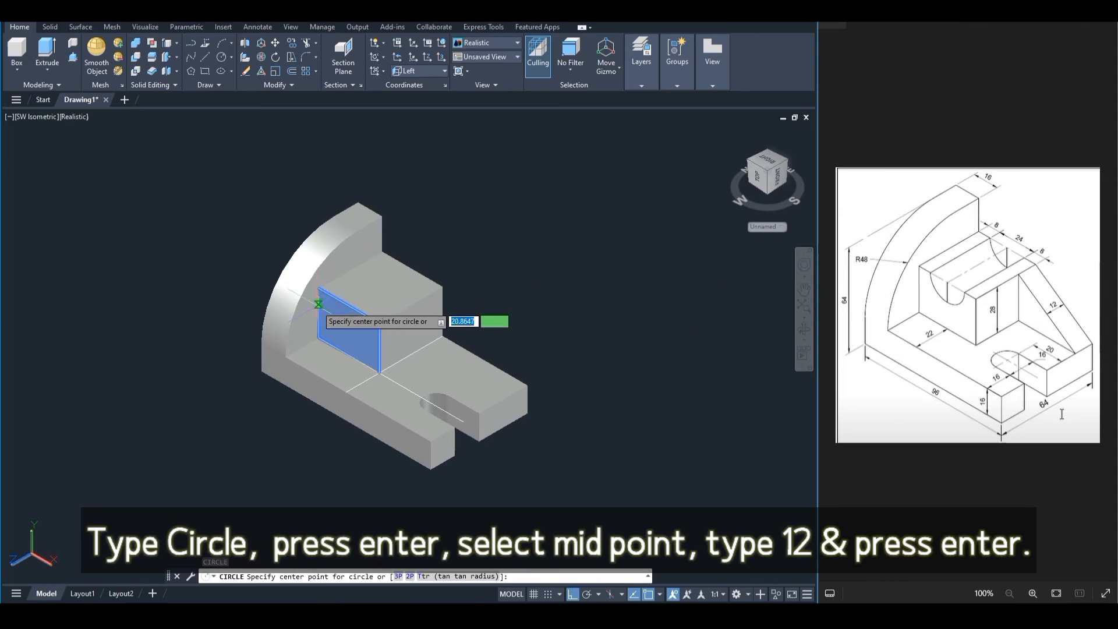
left_click(348, 305)
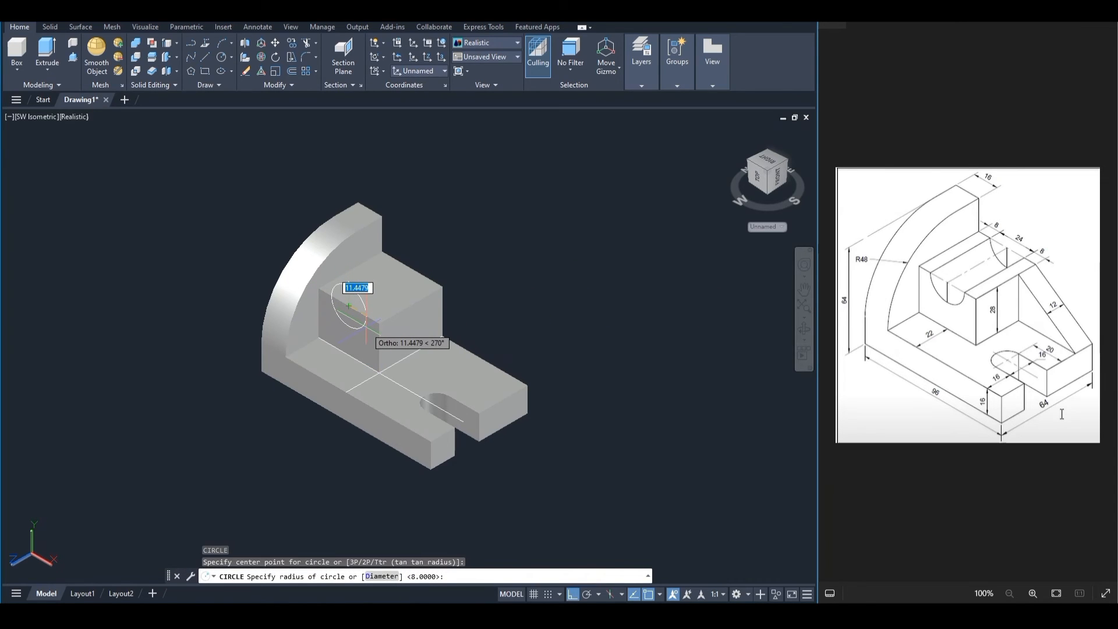
type("2")
key("Return")
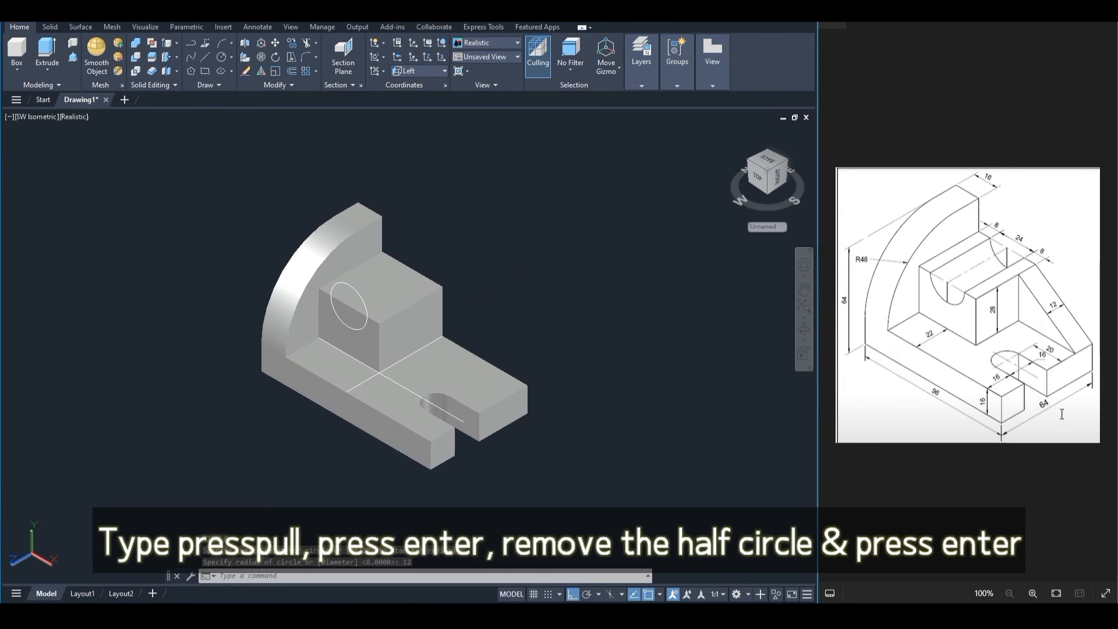
Presspull the lower half of the circle through the full depth of the block to cut the semicircular groove
left_click(73, 56)
left_click(348, 305)
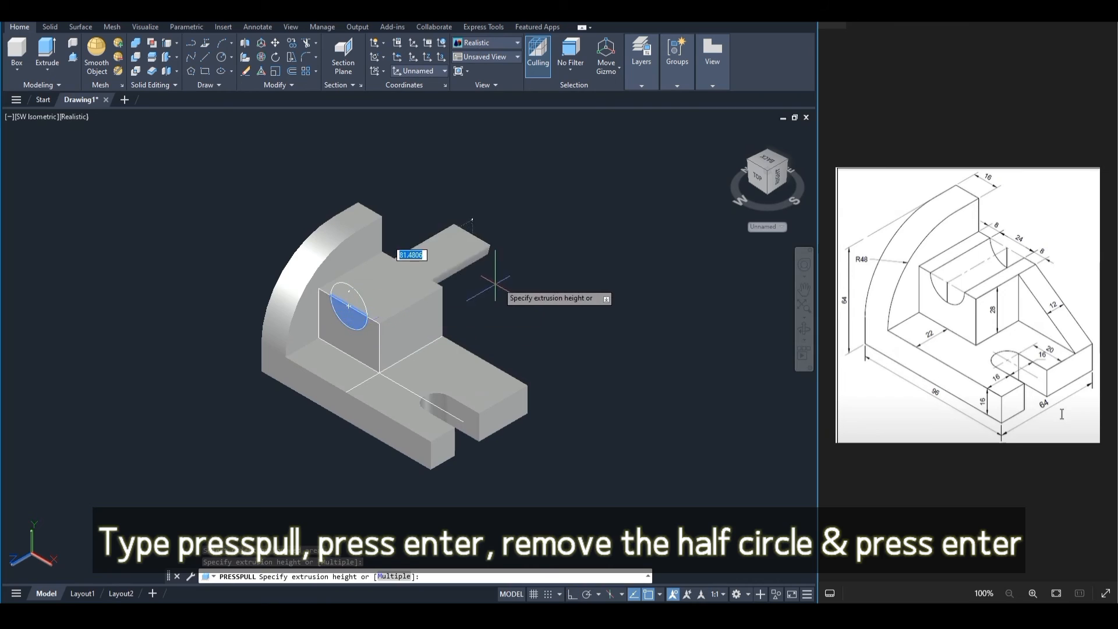
left_click(495, 284)
key("Return")
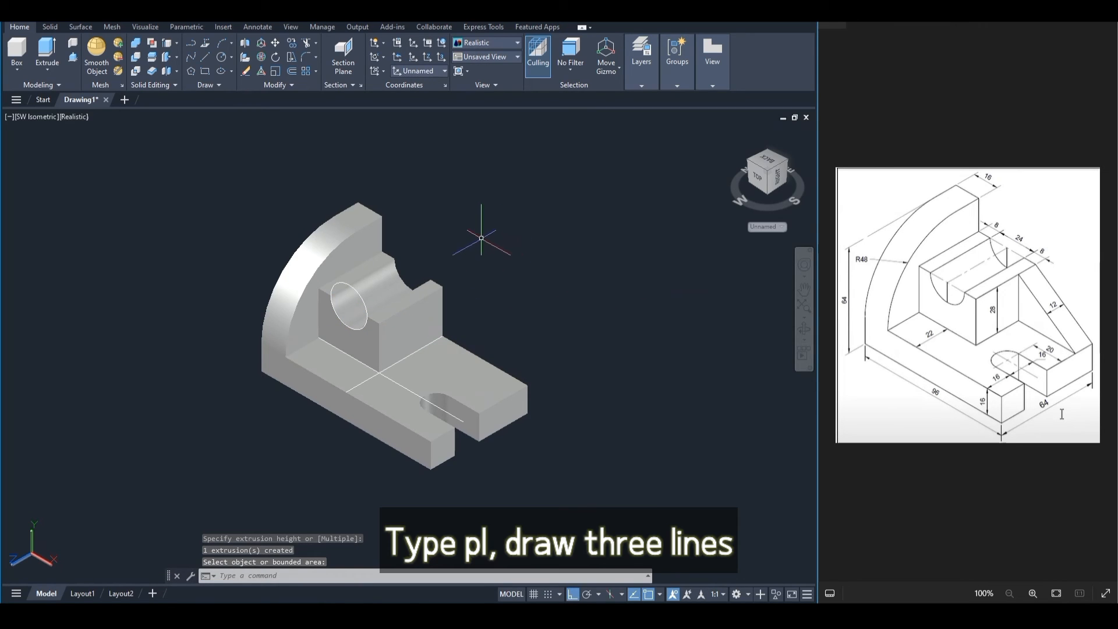
Draw a triangular polyline from the block's upper rear corner to the base's far end corner and the block's foot
type("pl")
key("Return")
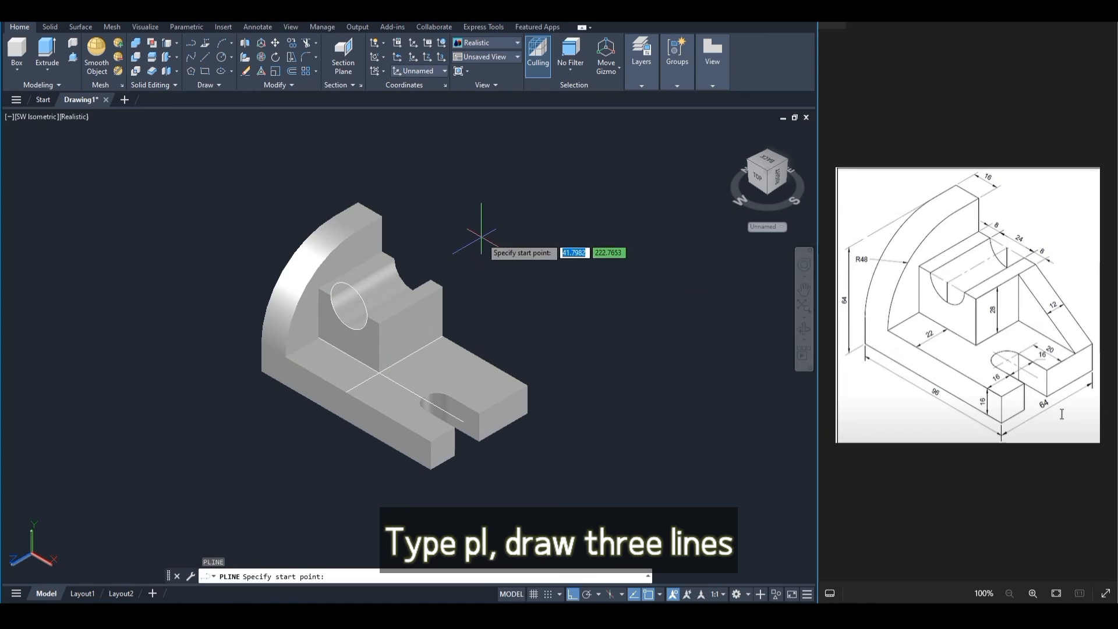
left_click(442, 287)
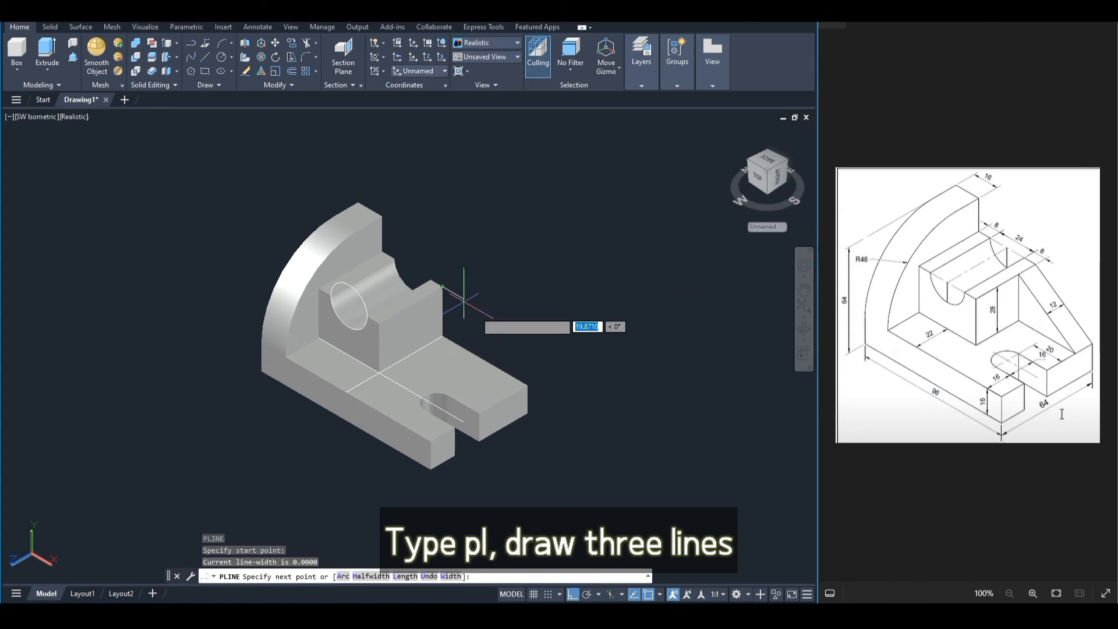
left_click(527, 384)
left_click(444, 337)
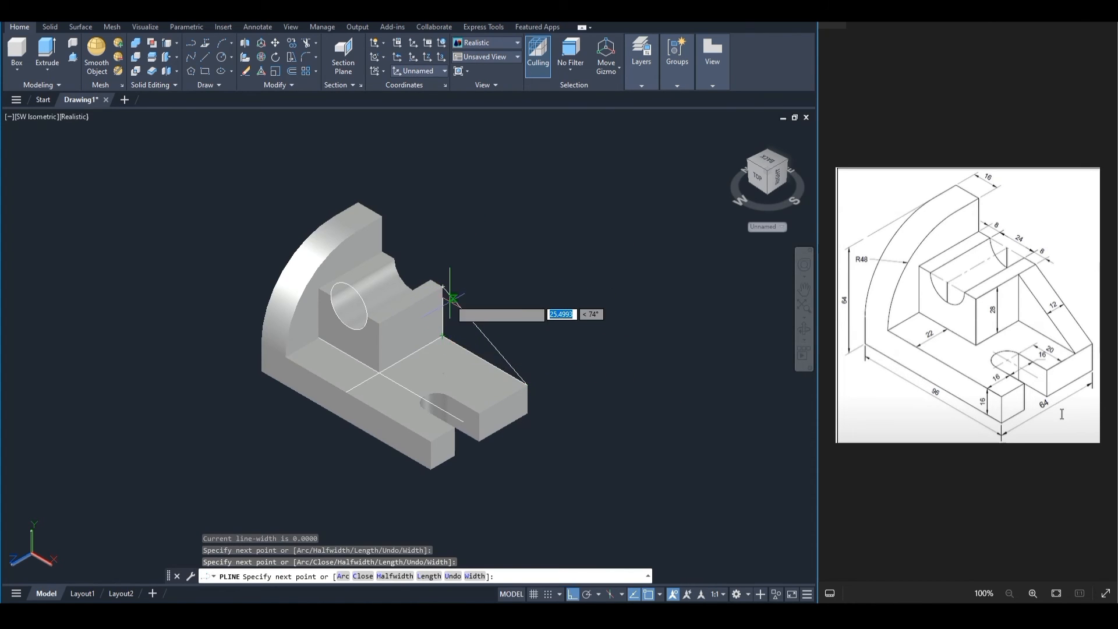
key("Escape")
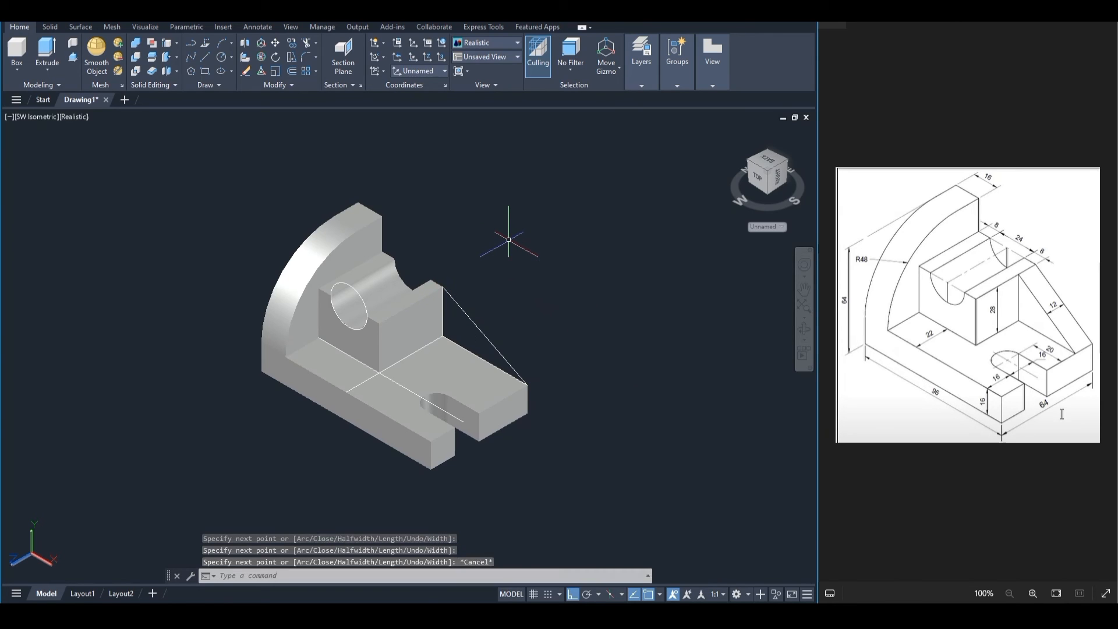
Extrude the triangular polyline 12 inward over the base to form the rib
type("extrude")
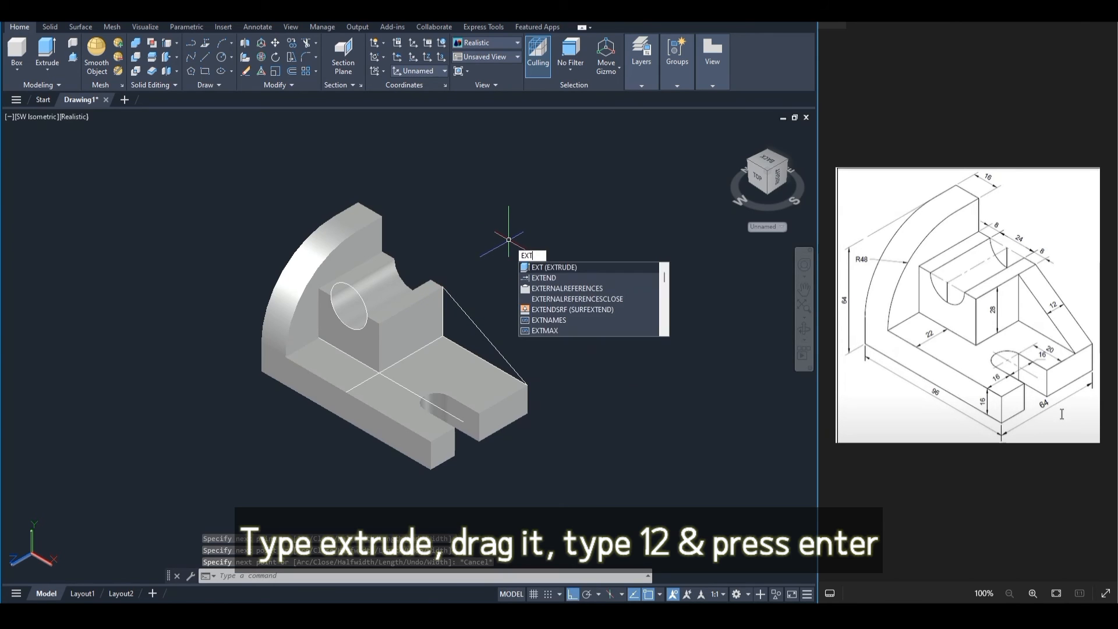
key("Return")
left_click(463, 307)
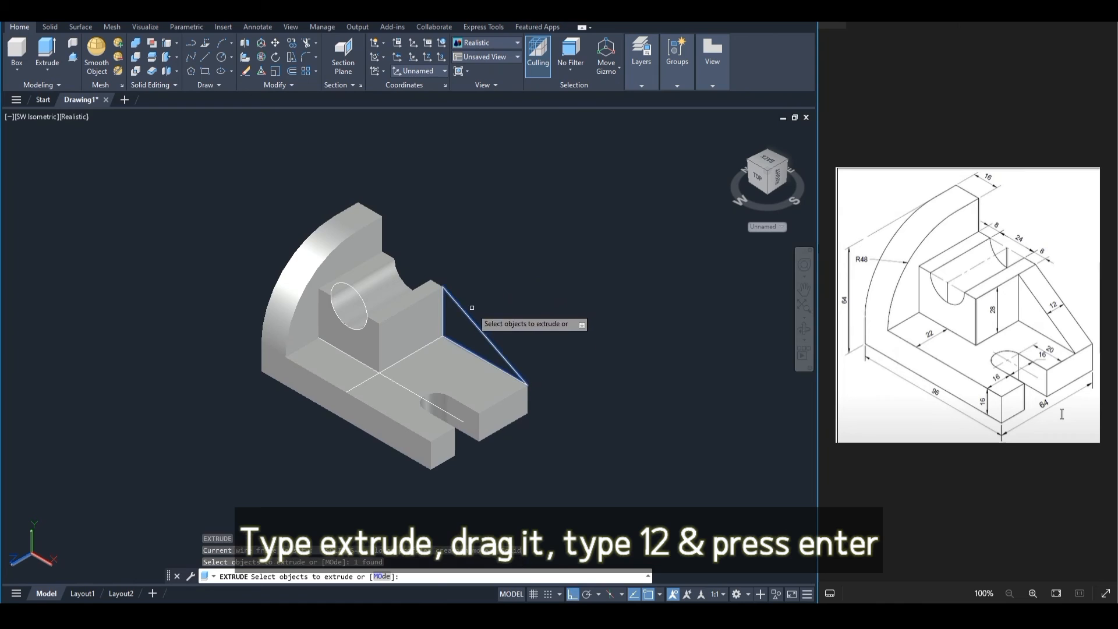
key("Return")
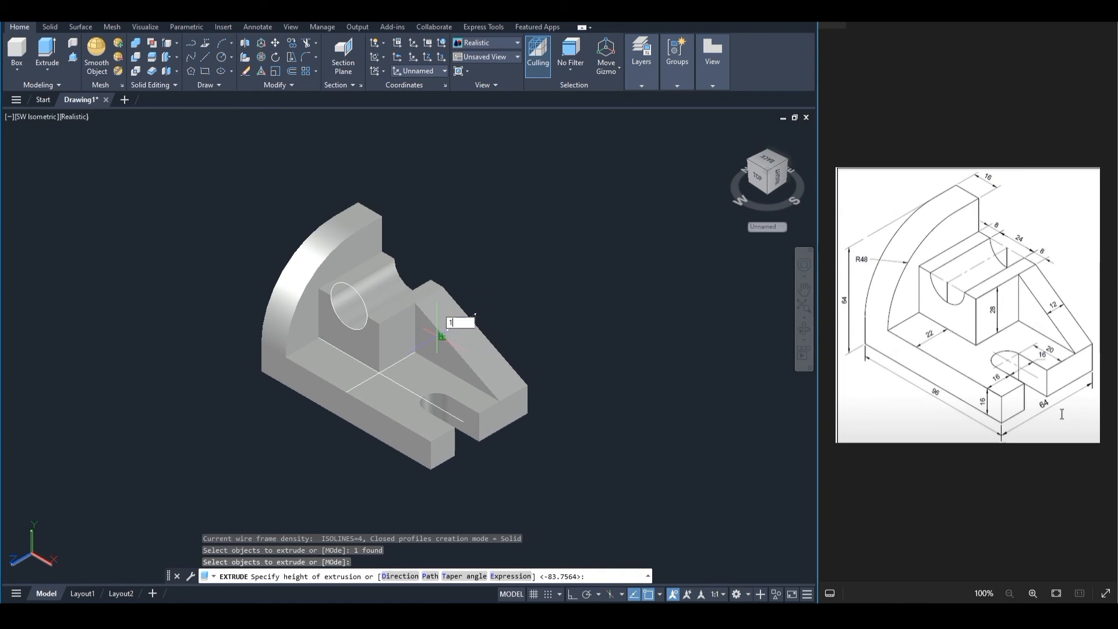
type("12")
key("Return")
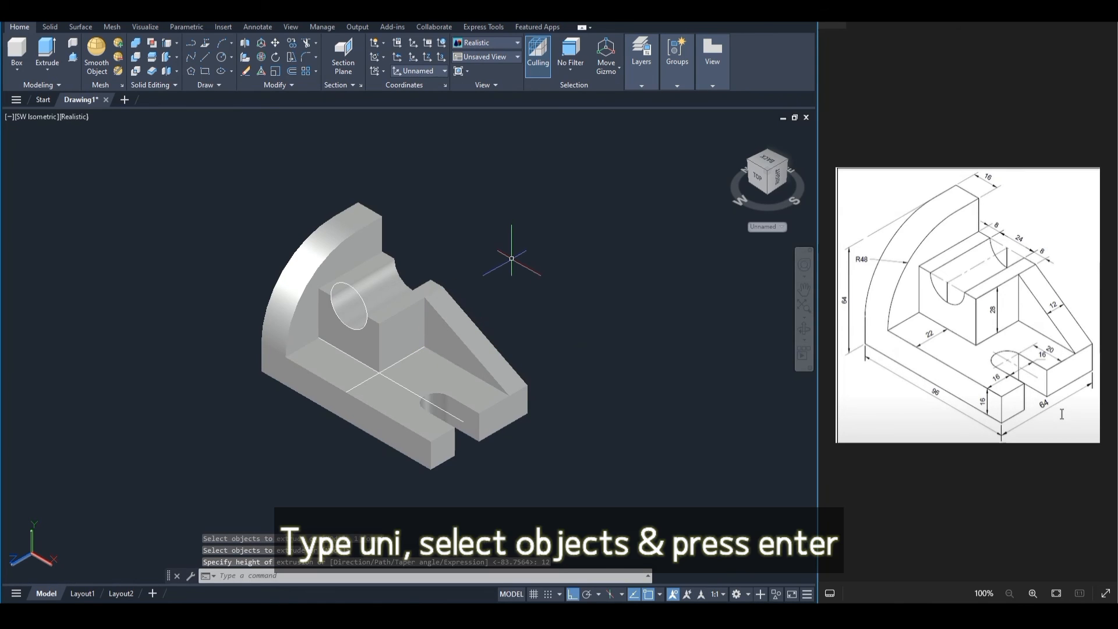
Union the triangular rib with the bracket solid
key("Return")
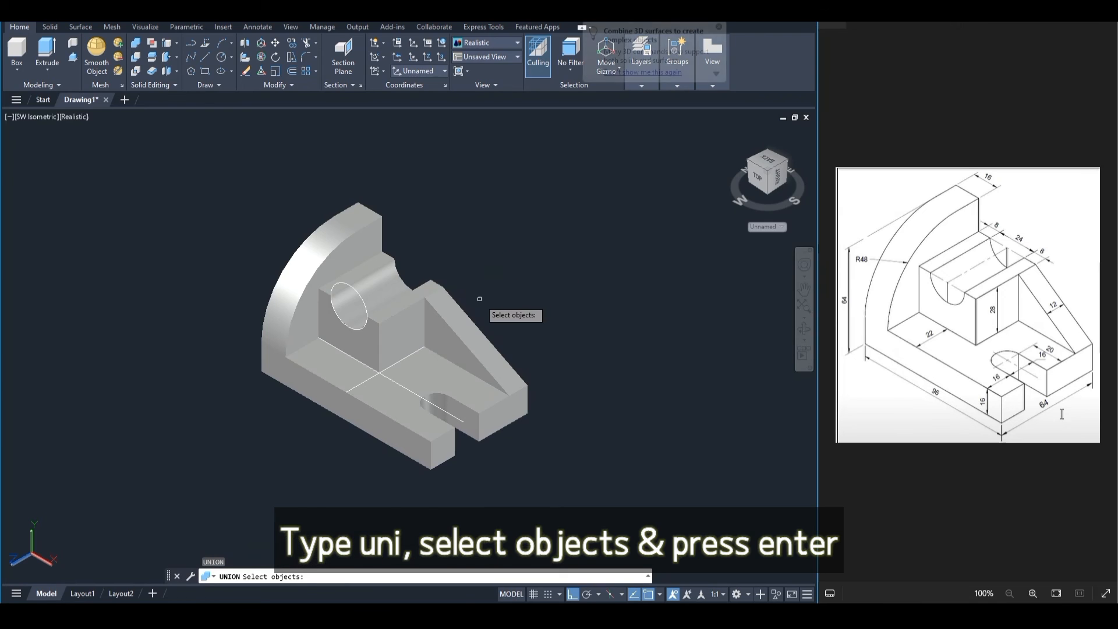
left_click(469, 326)
left_click(398, 315)
key("Return")
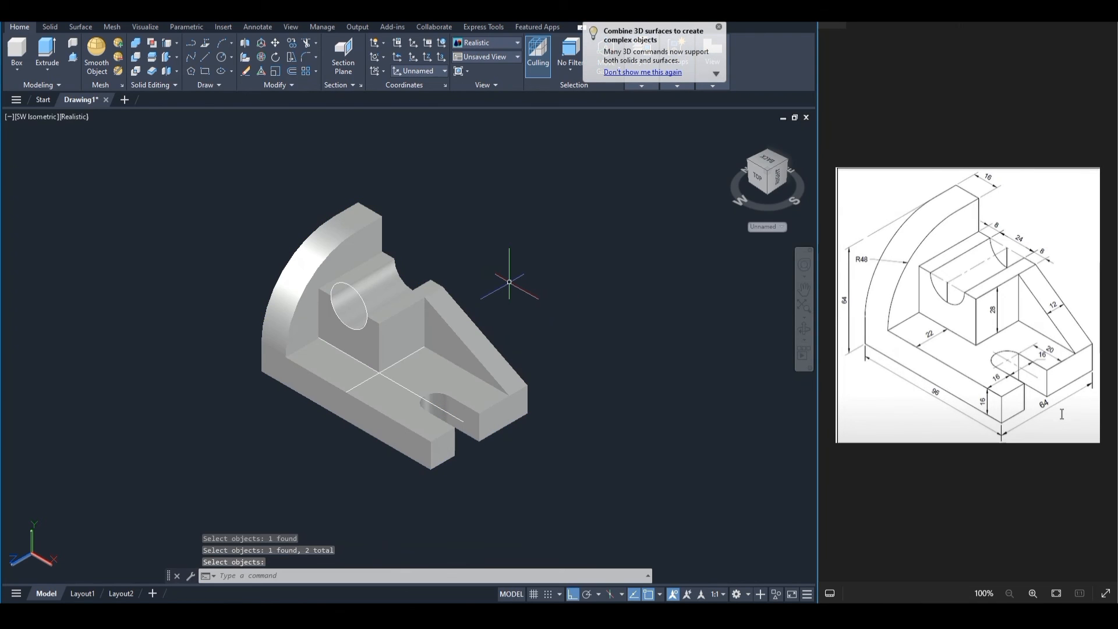
Hide the combined bracket solid with Hide Objects, leaving only the construction geometry shown
left_click(454, 333)
right_click(454, 333)
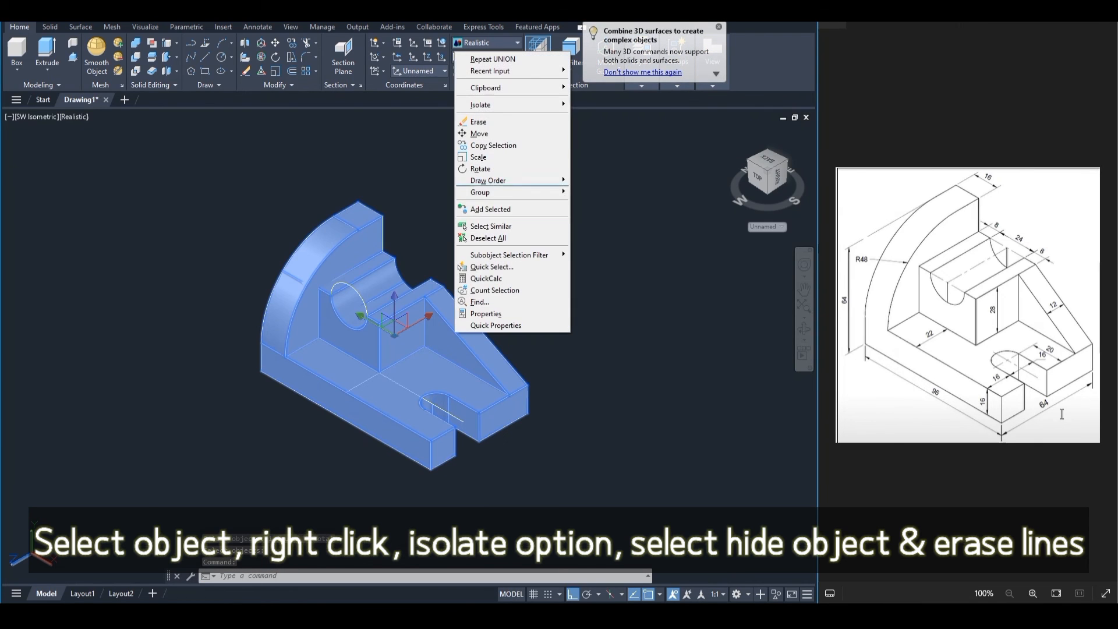
mouse_move(495, 105)
left_click(603, 116)
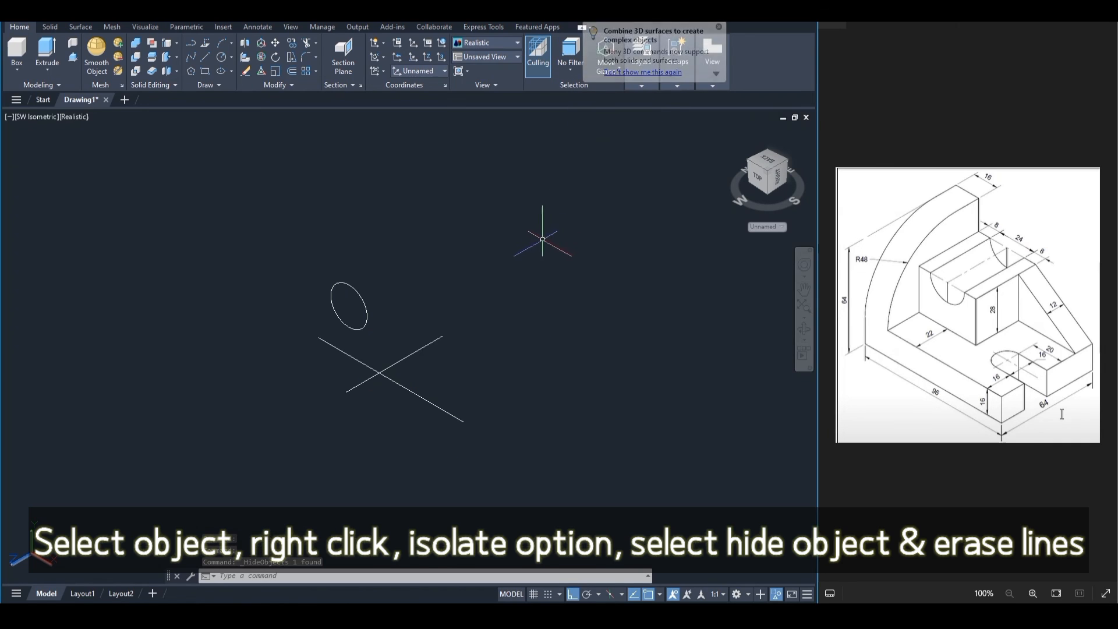
Erase the leftover construction geometry: the two crossing layout lines and the groove circle
type("e")
key("Return")
left_click(434, 338)
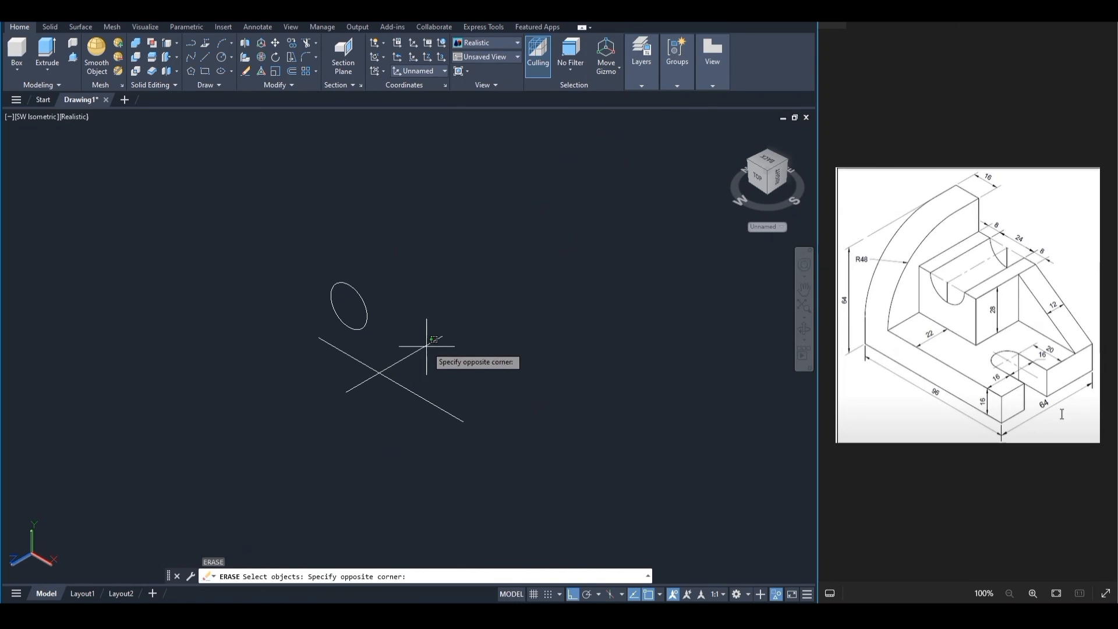
left_click(425, 342)
left_click(365, 362)
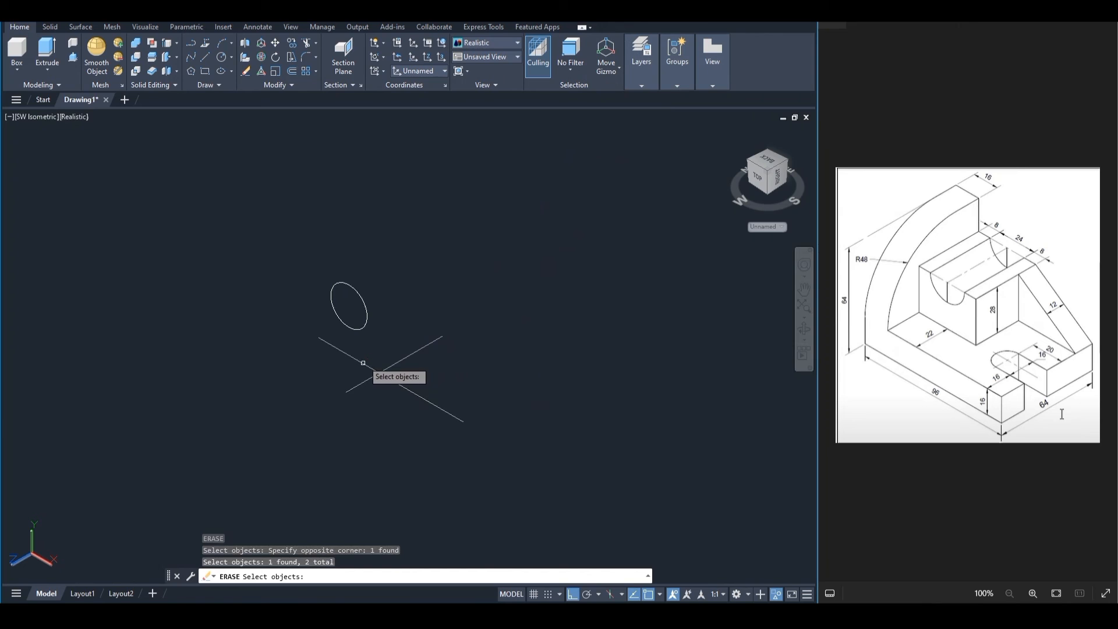
left_click(358, 327)
key("Return")
End the object isolation to show the finished bracket solid again
right_click(347, 291)
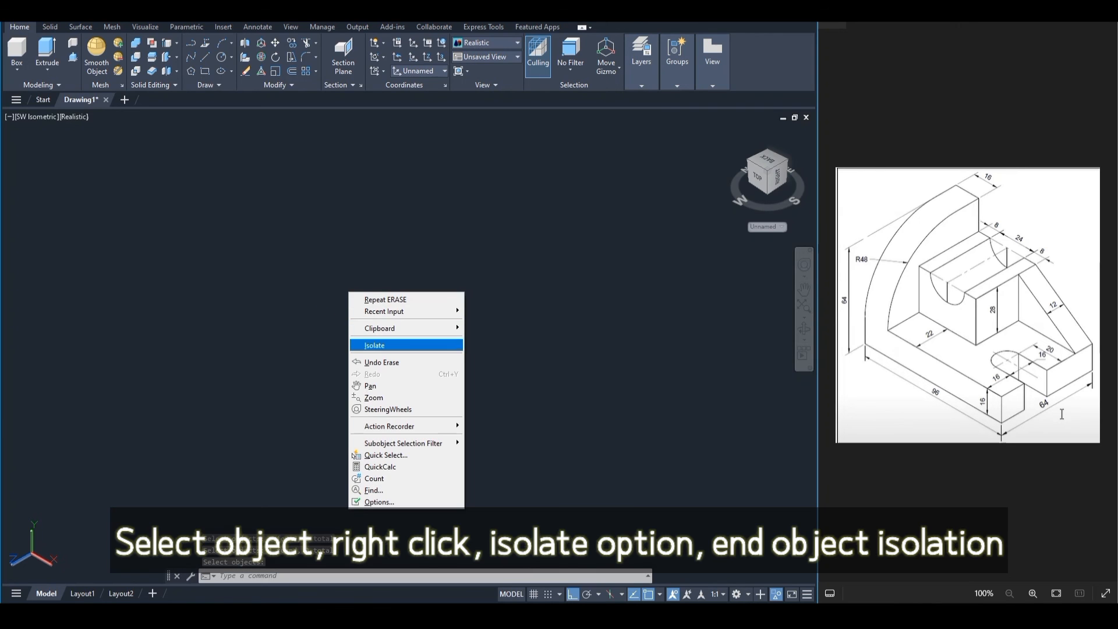
mouse_move(402, 344)
left_click(509, 369)
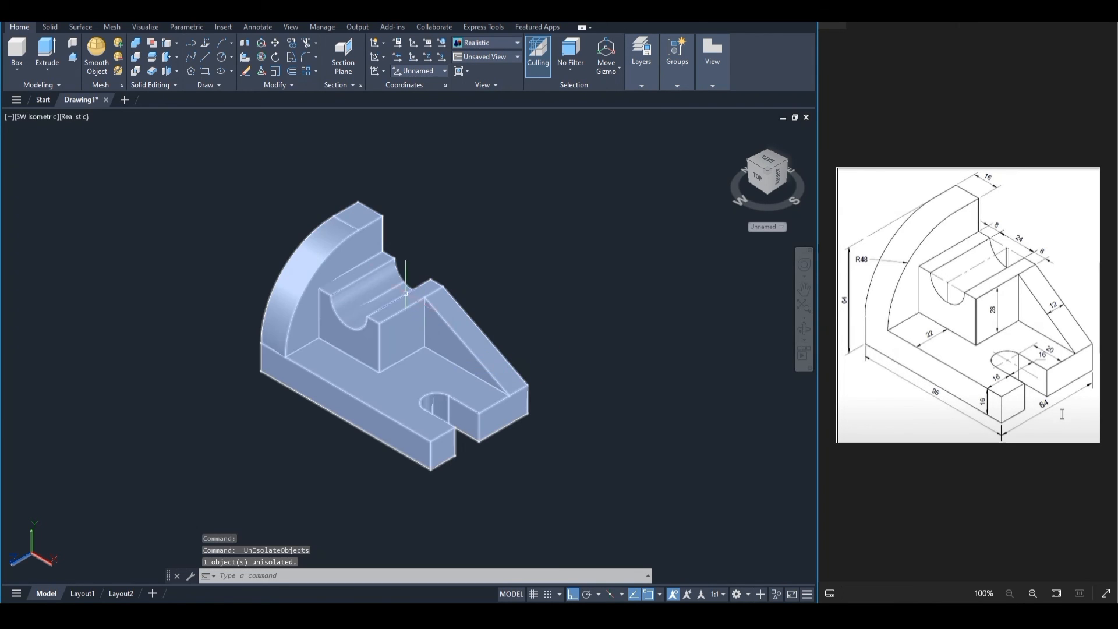
Change the bracket solid's color to index color 41 through Quick Properties, and clear the selection
middle_click_drag(518, 260, 510, 250, "shift")
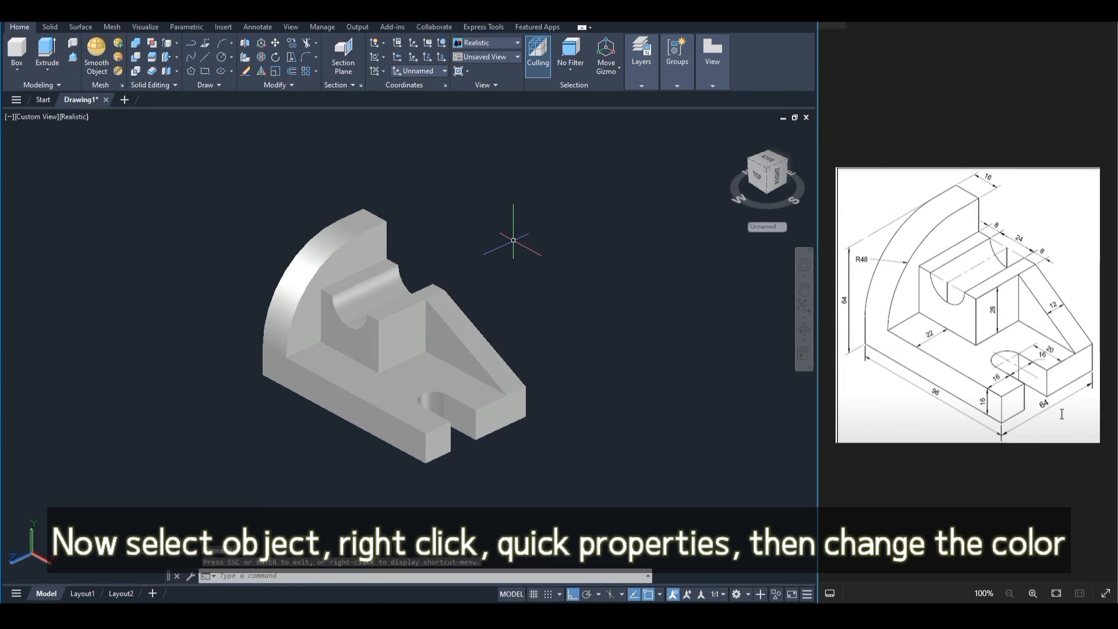
left_click(401, 355)
right_click(404, 362)
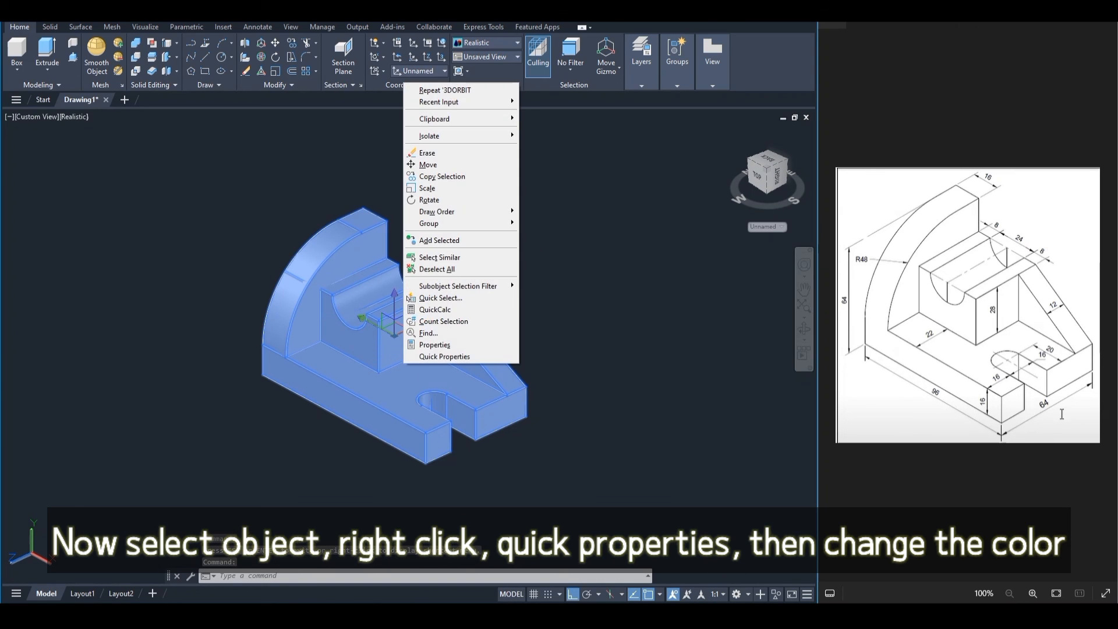
left_click(443, 357)
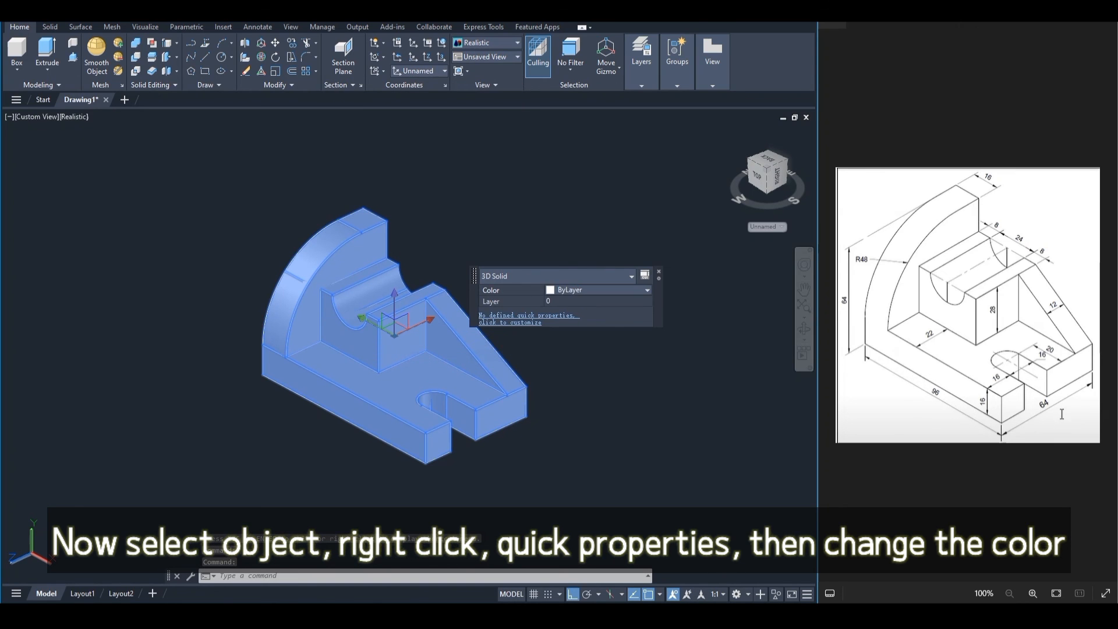
left_click(647, 290)
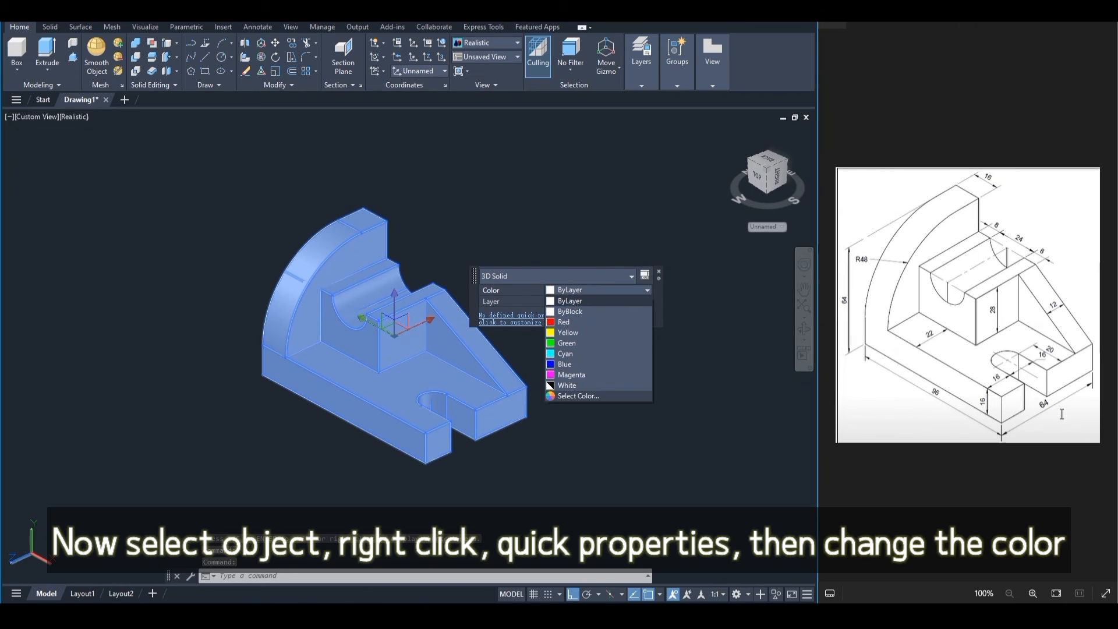
left_click(578, 396)
left_click(341, 267)
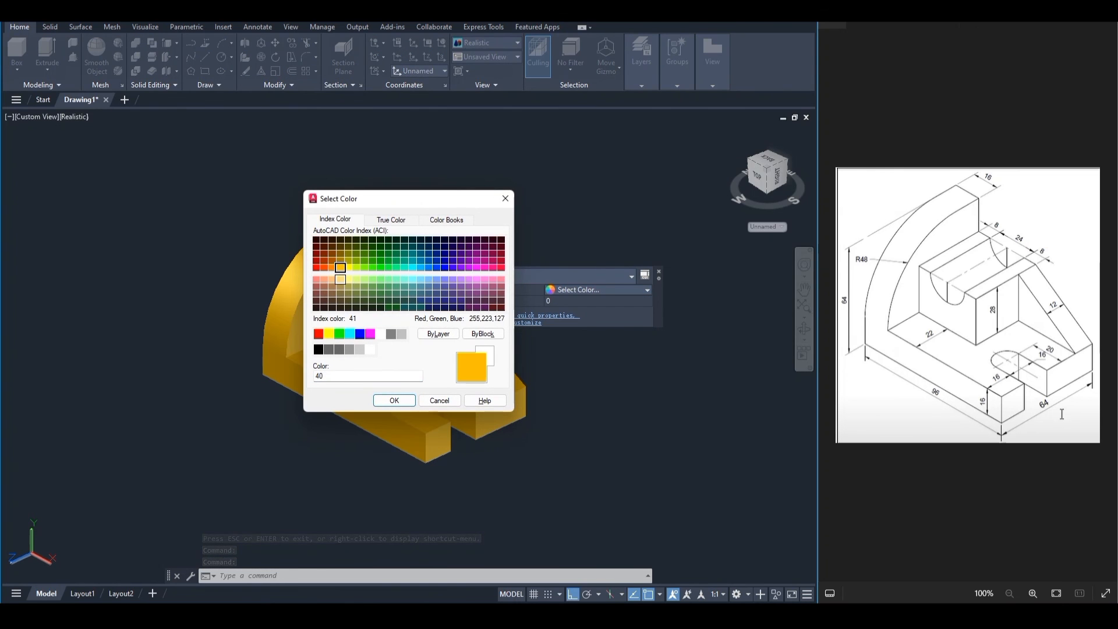
left_click(340, 279)
left_click(394, 400)
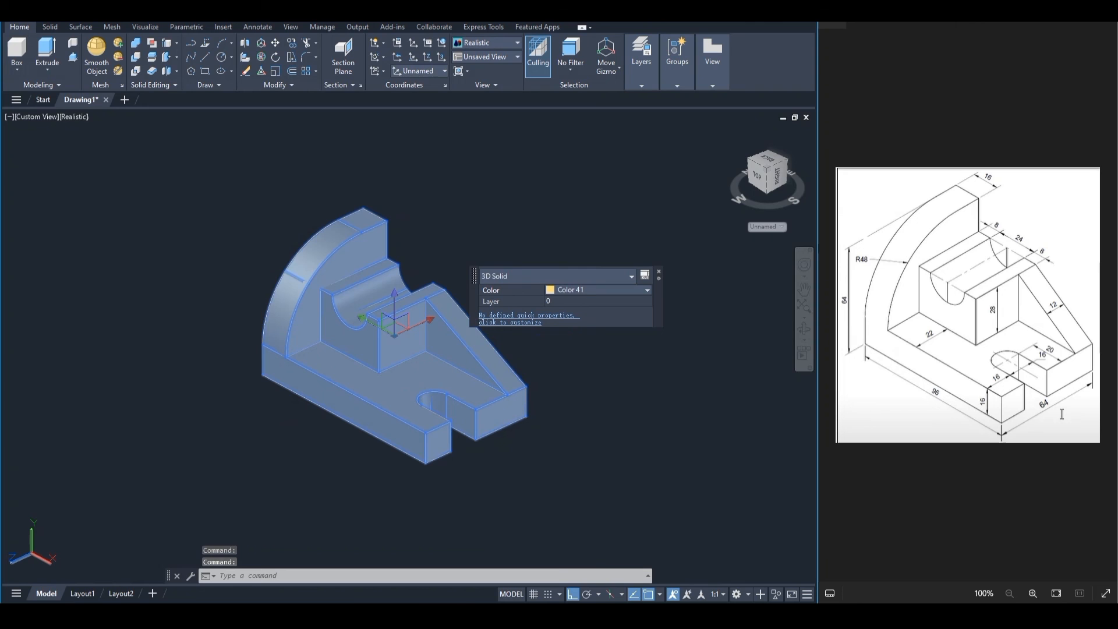
left_click(658, 271)
key("Escape")
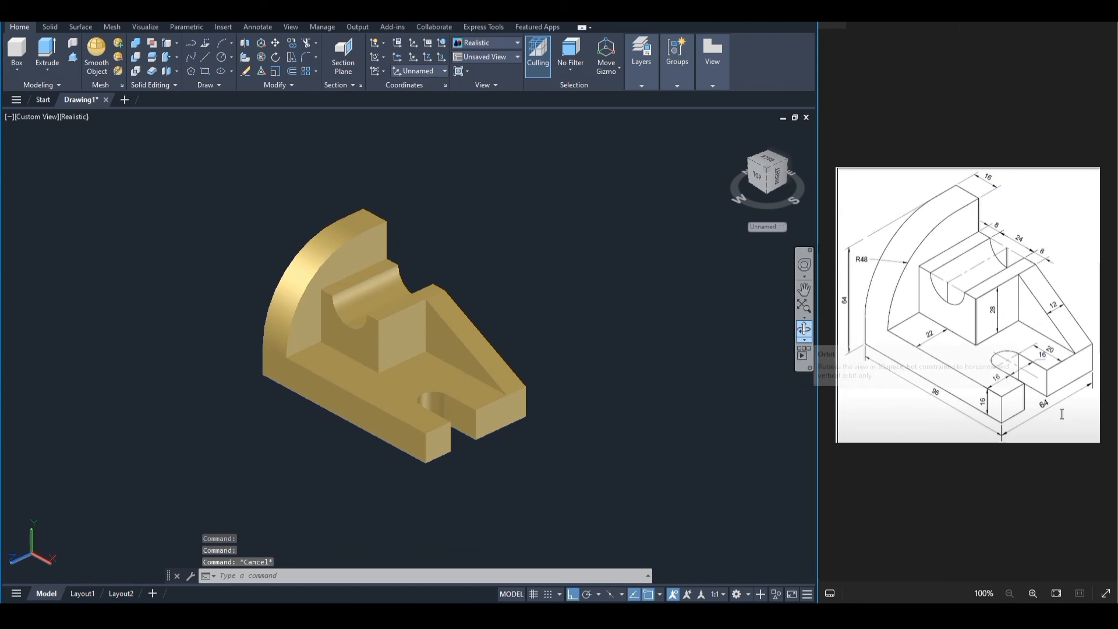